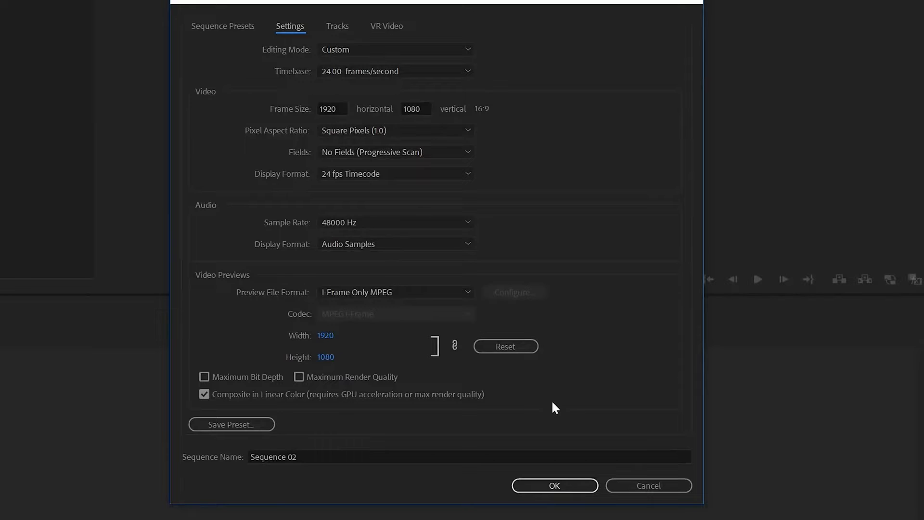
Create the 1920 x 1080, 24 fps sequence and add the text INSTAGRAM in the lower-left area of the frame
click(562, 483)
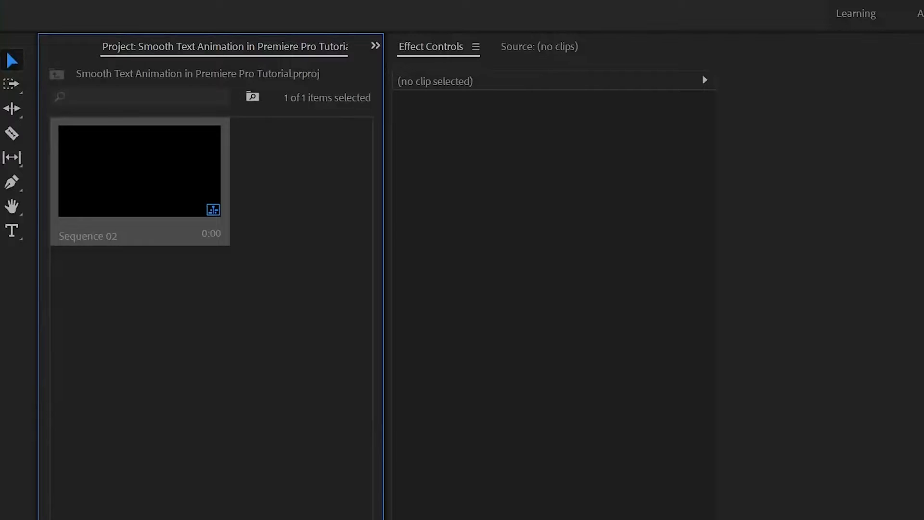
click(9, 229)
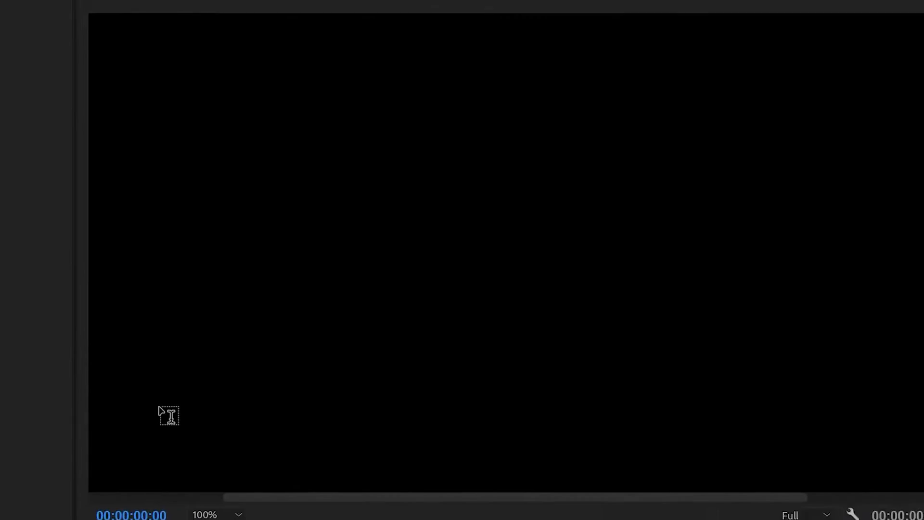
click(106, 407)
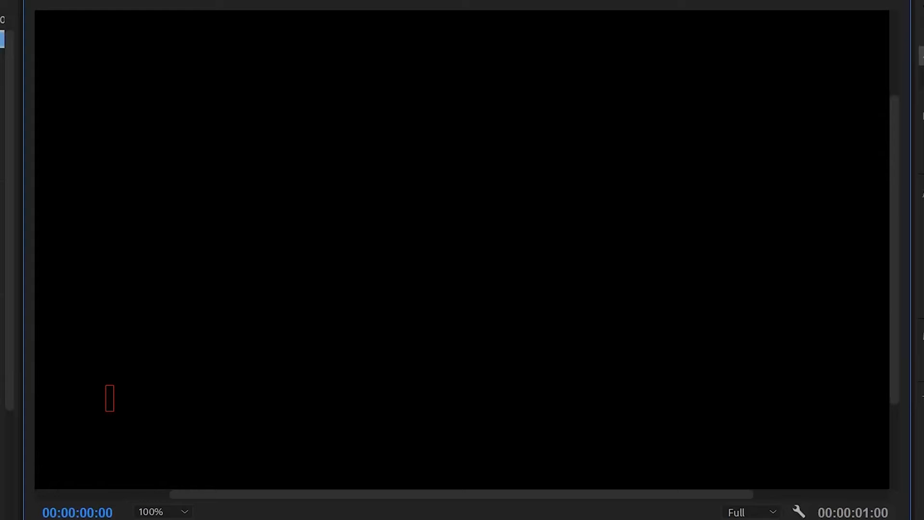
text(INSTAGRAM)
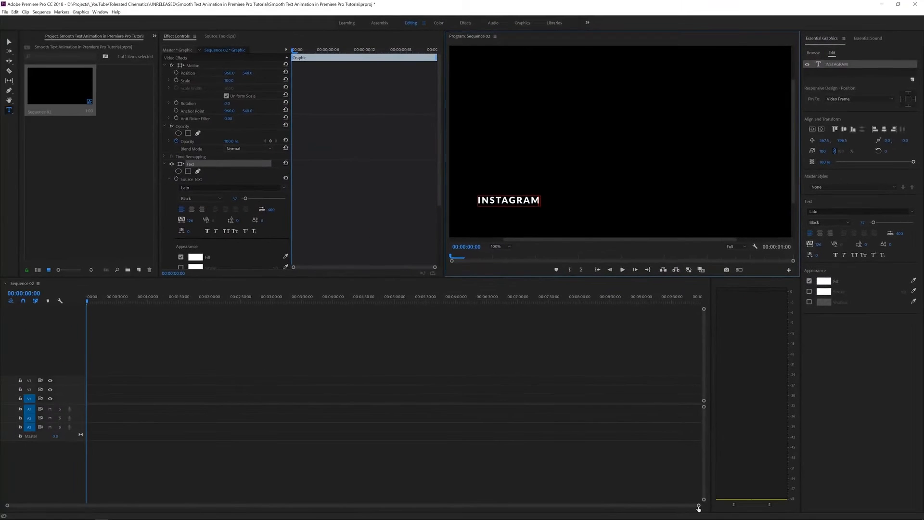
Extend the INSTAGRAM clip on V1 to a duration of 00:00:04:20, with the playhead at the sequence start
drag(471, 499, 424, 496)
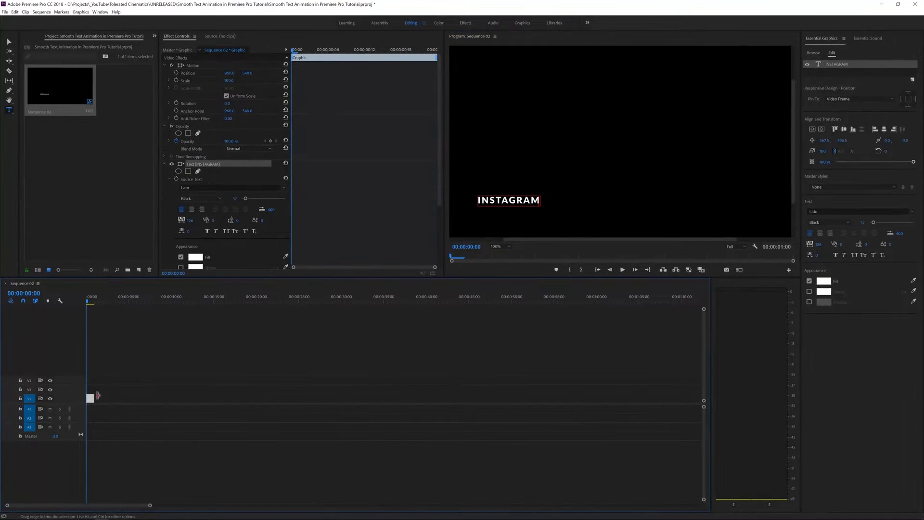
drag(96, 397, 137, 391)
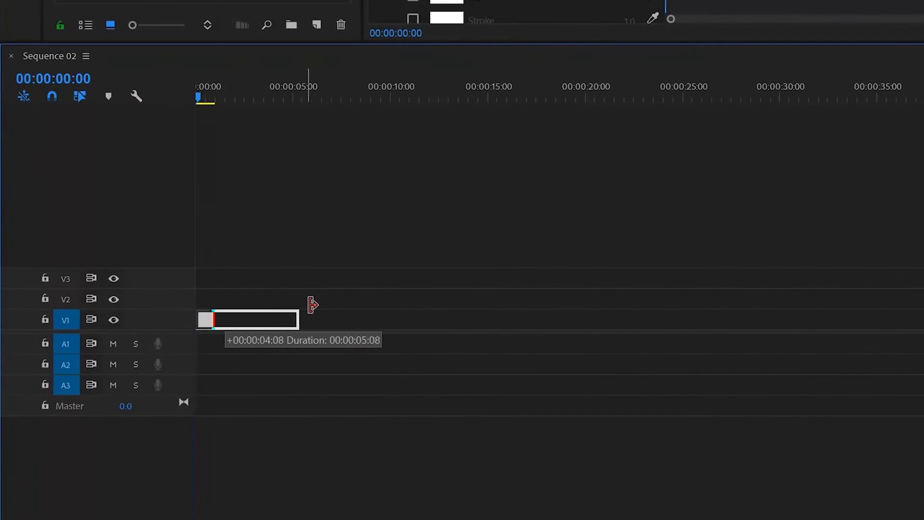
drag(313, 305, 300, 303)
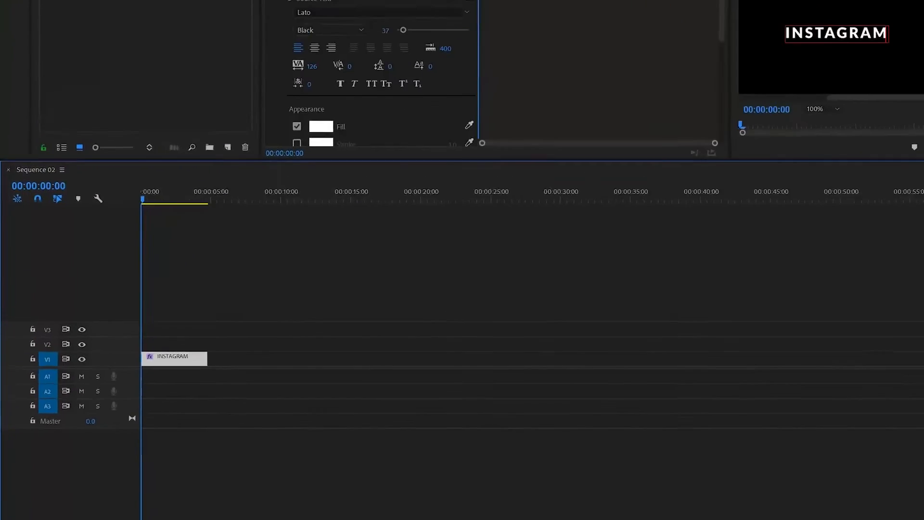
drag(150, 506, 103, 508)
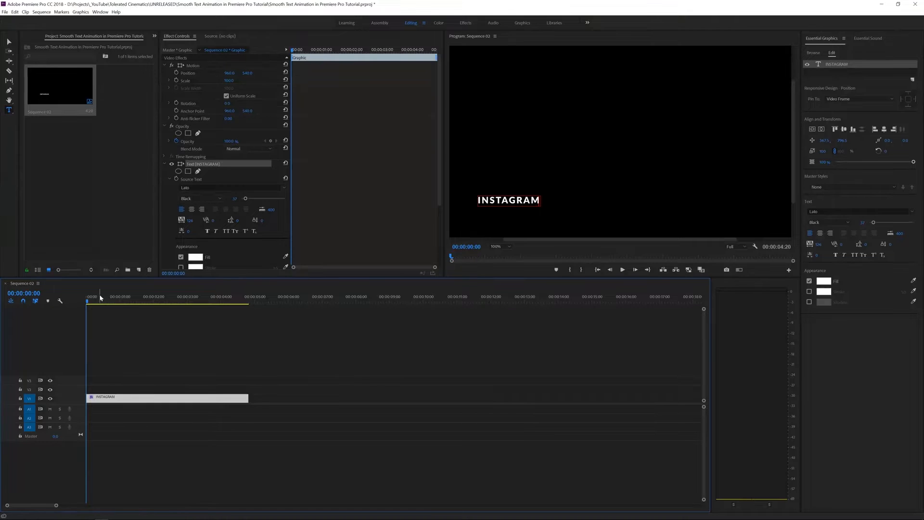
drag(93, 300, 1, 326)
Show the INSTAGRAM layer's settings in Essential Graphics and set its font size to 34
click(100, 12)
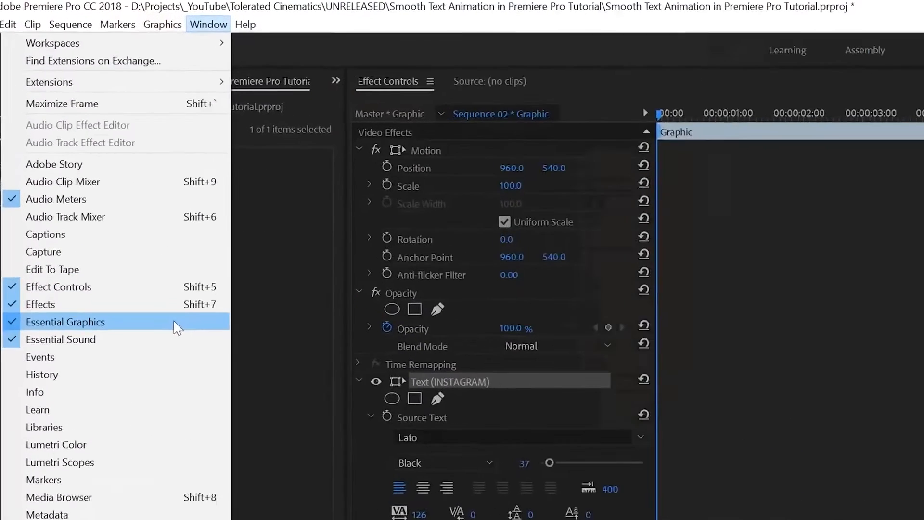
click(337, 508)
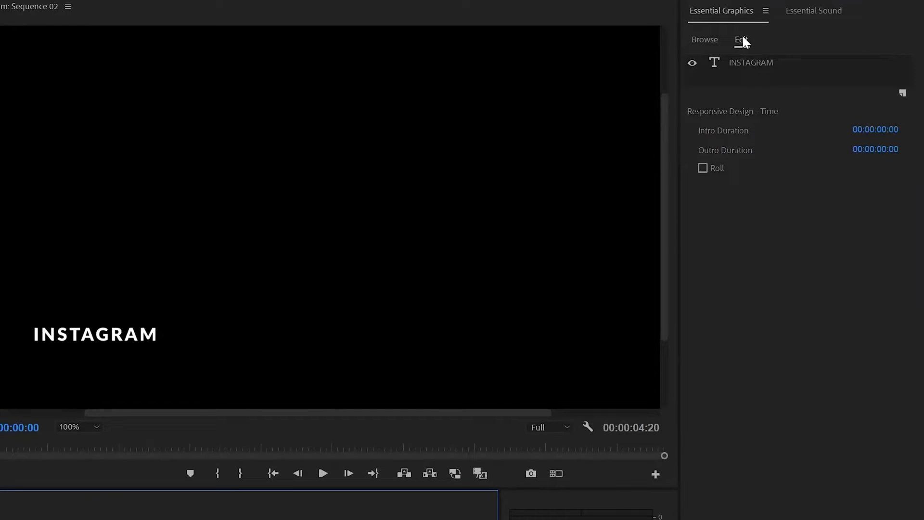
click(742, 36)
click(740, 65)
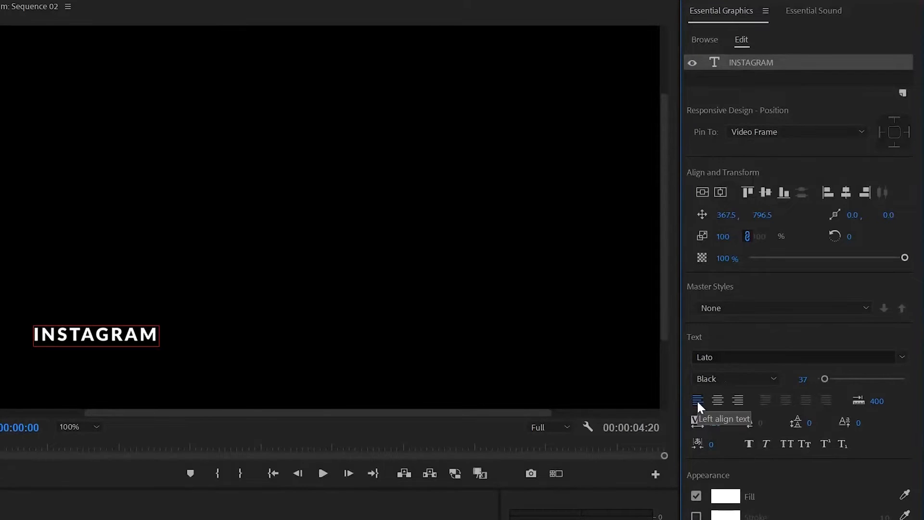
click(714, 377)
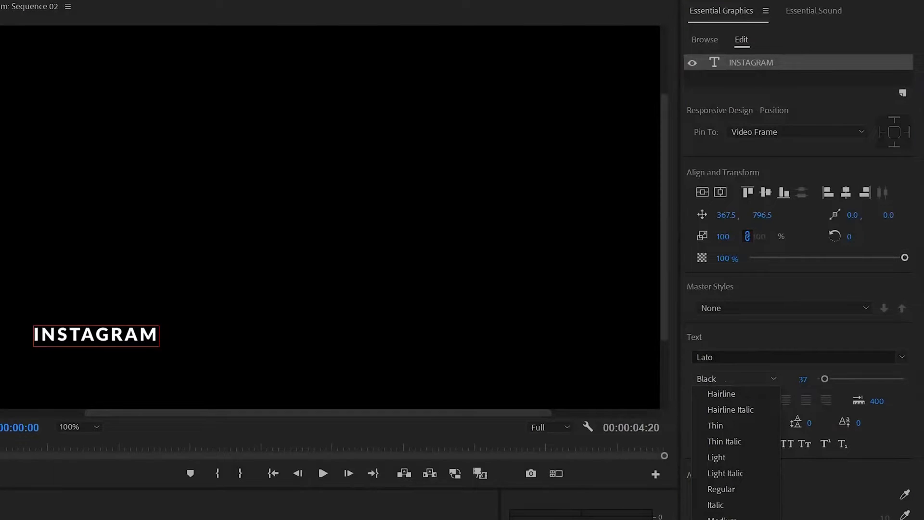
key(Escape)
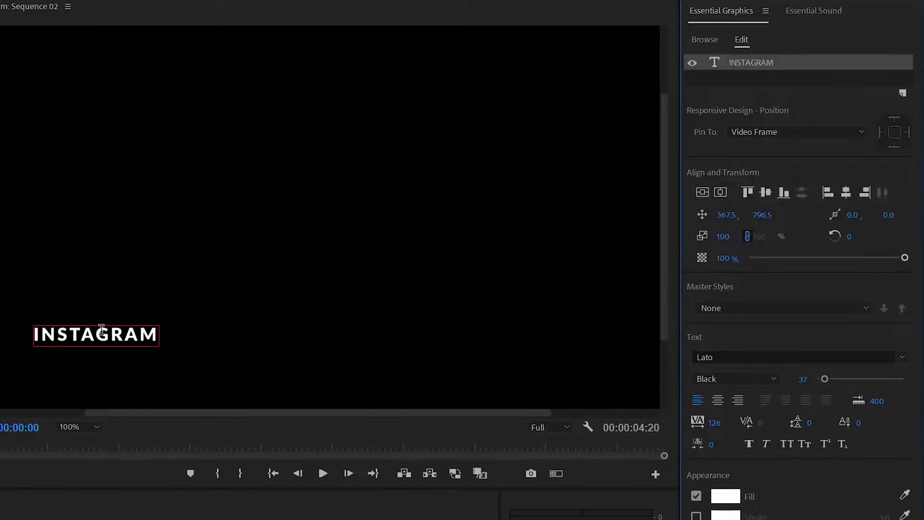
mouse_move(825, 379)
mouse_down()
mouse_move(835, 378)
mouse_move(822, 379)
mouse_up()
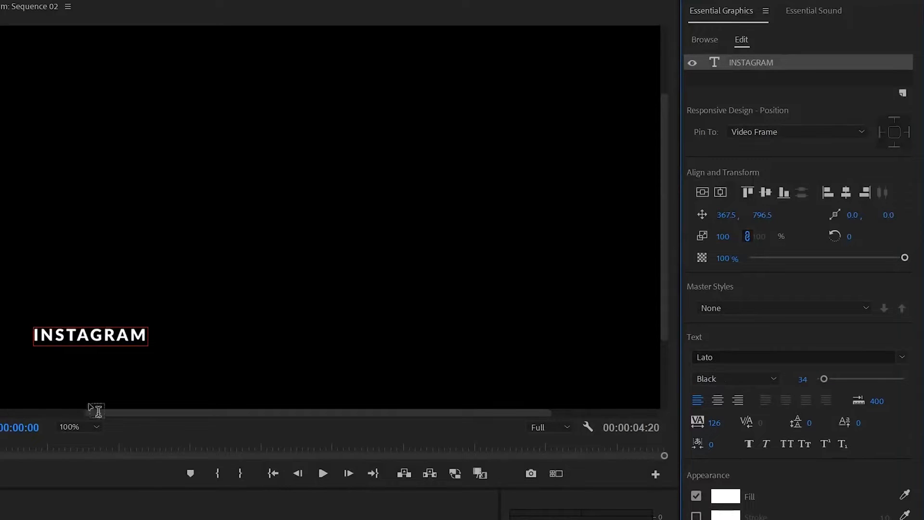
Fit the preview to the frame, scale the INSTAGRAM text to about 121% and place it near the lower-left corner, at about 155, 922
click(67, 427)
click(72, 450)
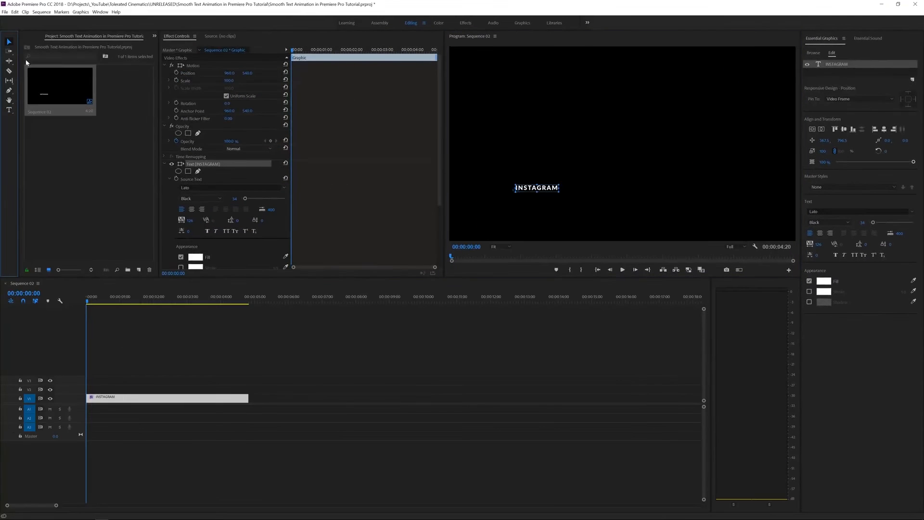
drag(559, 187, 522, 205)
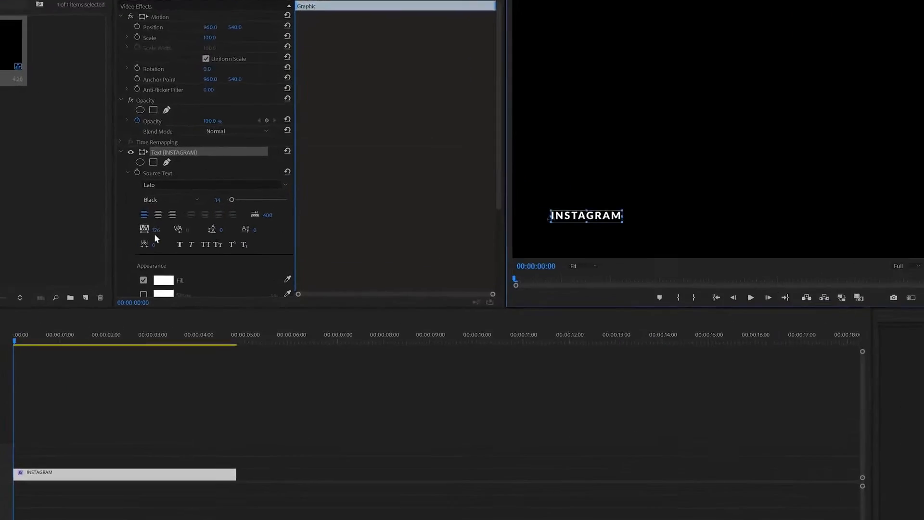
Set the tracking of the INSTAGRAM text to 150
click(80, 250)
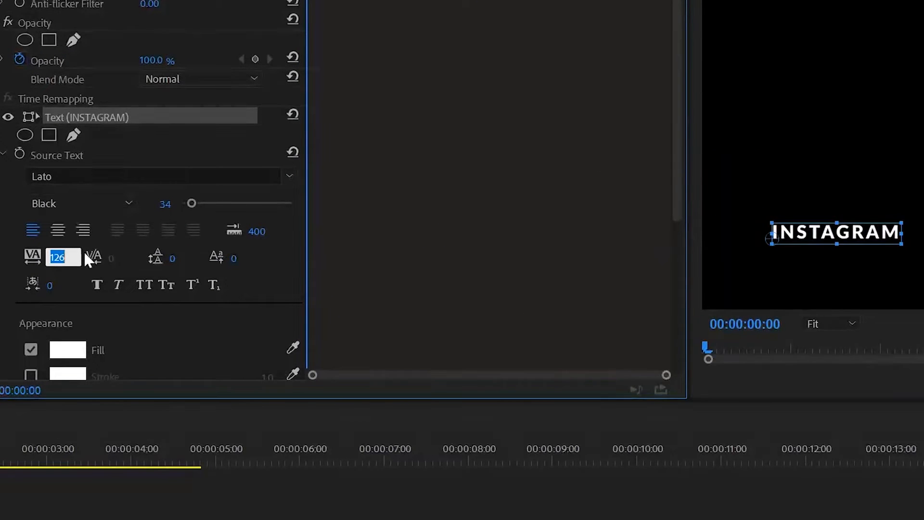
text(150)
key(Return)
Try a different tracking and then a tracking of 0 on the INSTAGRAM text, undoing each change
drag(54, 261, 239, 261)
key(ctrl+z)
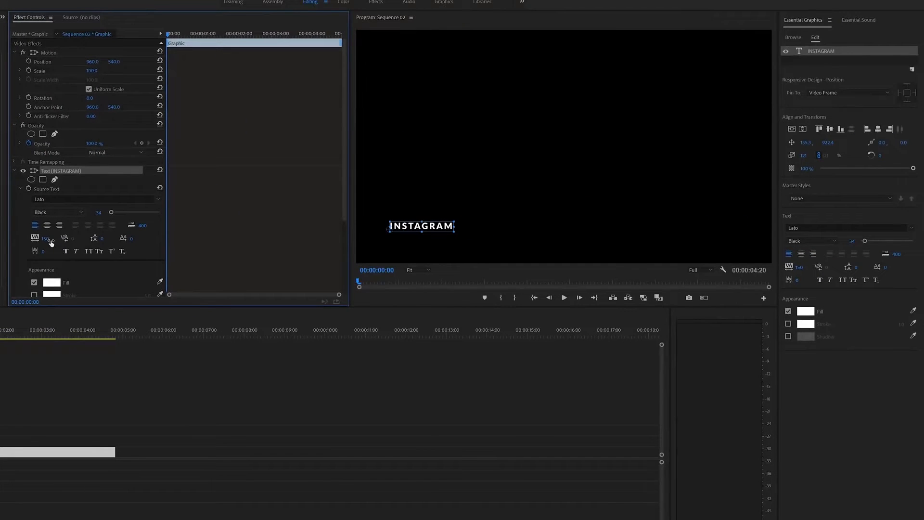
click(47, 239)
text(0)
key(Return)
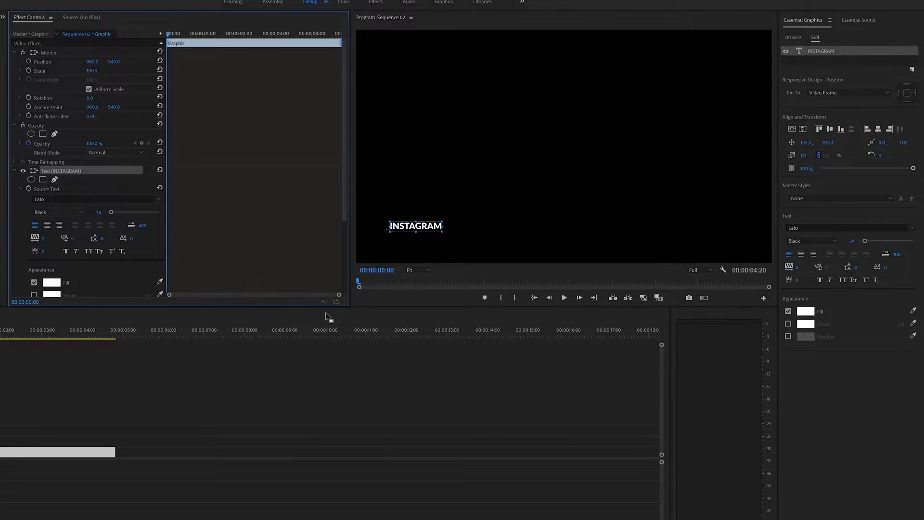
key(ctrl+z)
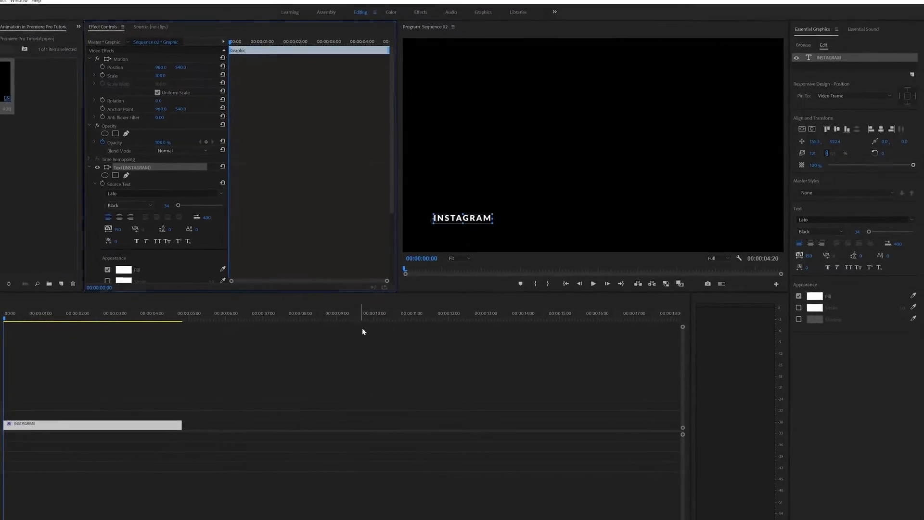
Duplicate the INSTAGRAM clip from V1 onto V2 and move the copy's text directly below the original, to a vertical position of about 968
click(138, 400)
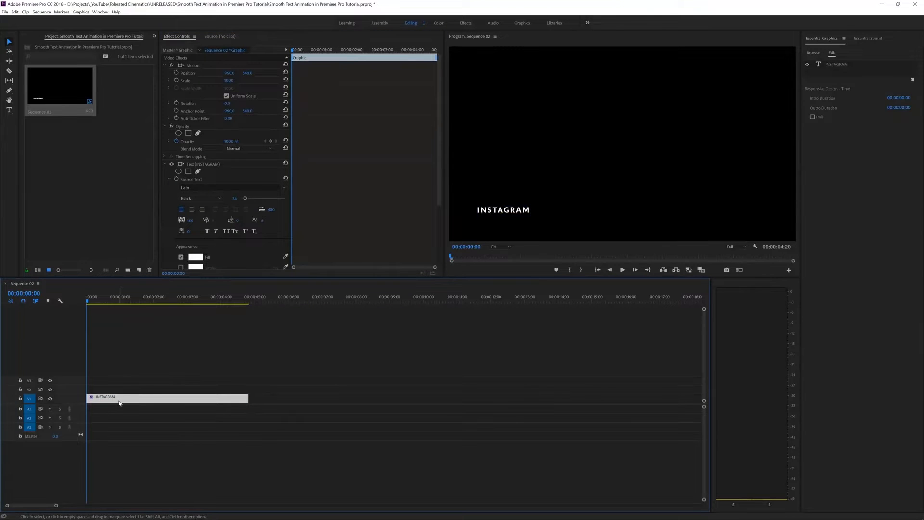
drag(120, 404, 117, 391)
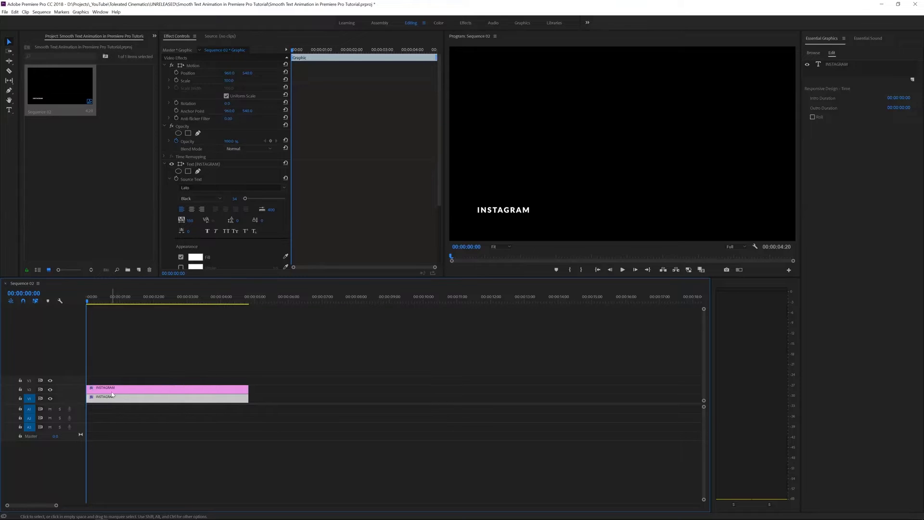
click(112, 394)
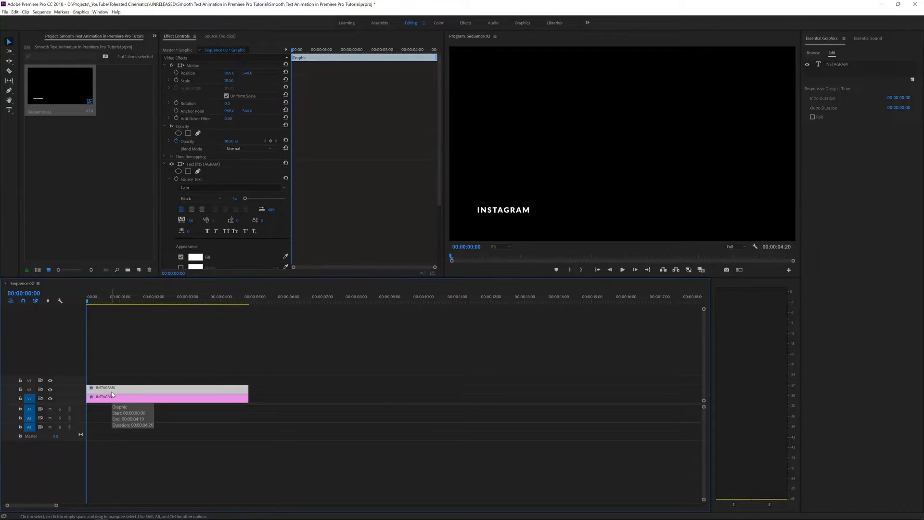
click(8, 43)
click(478, 214)
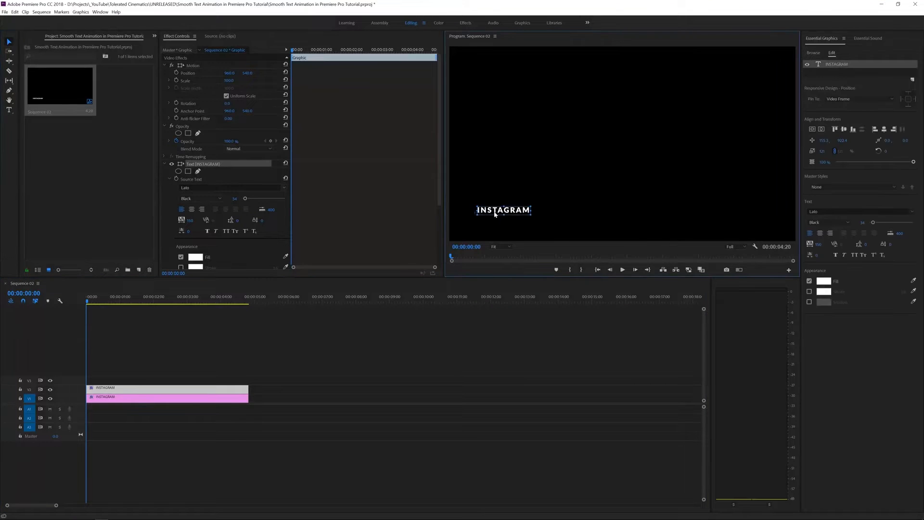
drag(490, 214, 489, 221)
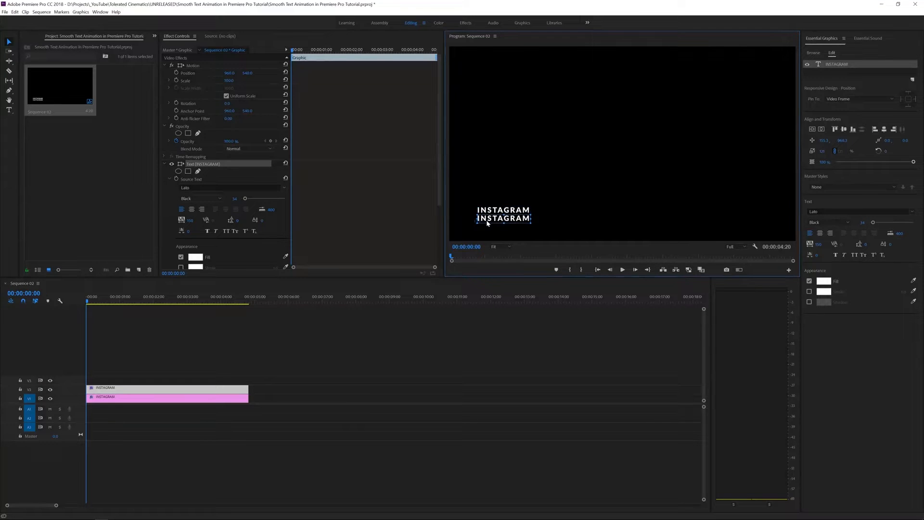
Replace the lower text line on V2 with the creator's Instagram profile address
click(8, 111)
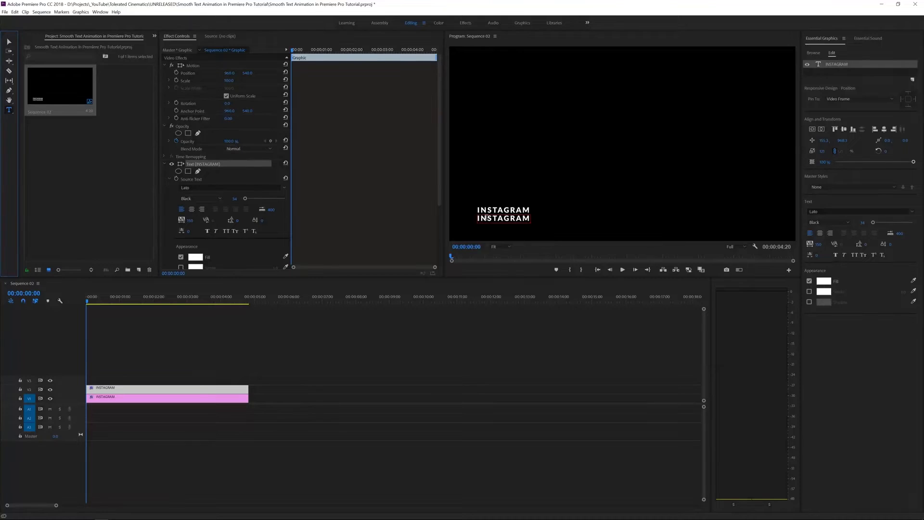
double_click(487, 218)
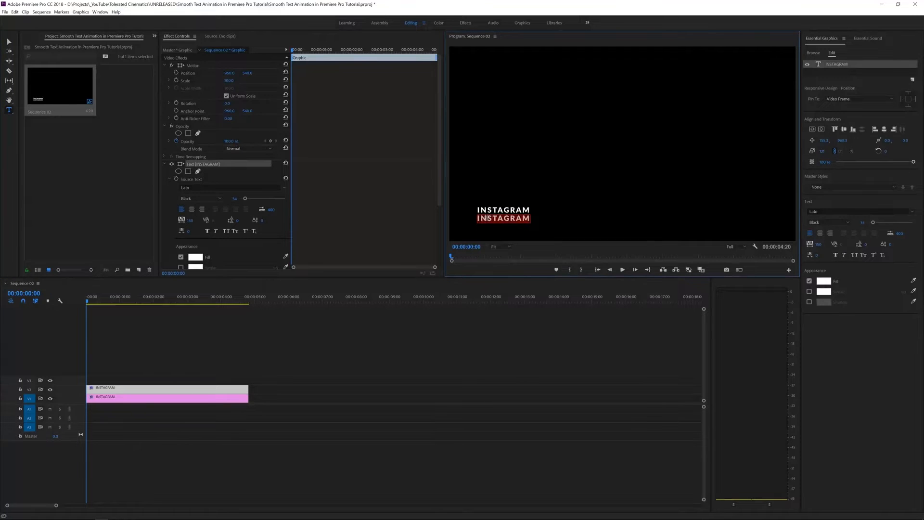
text(Inst)
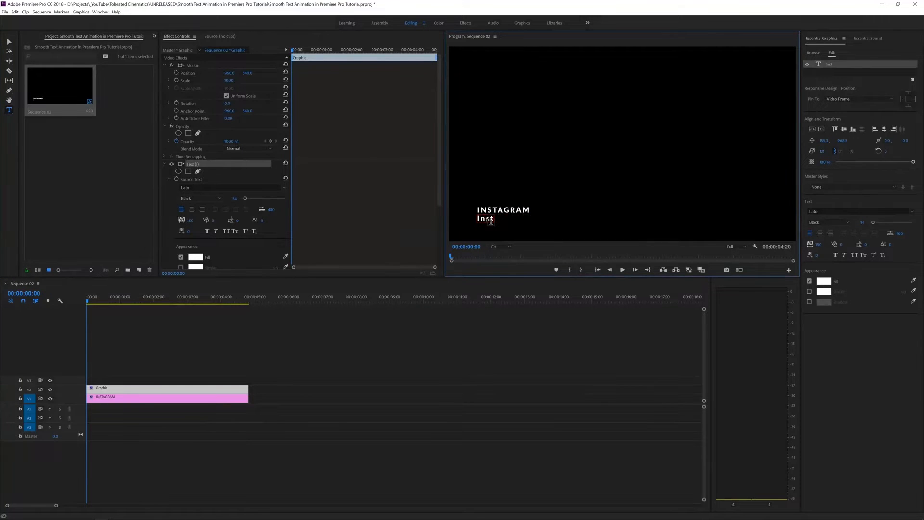
text(agram.com/ignaceal)
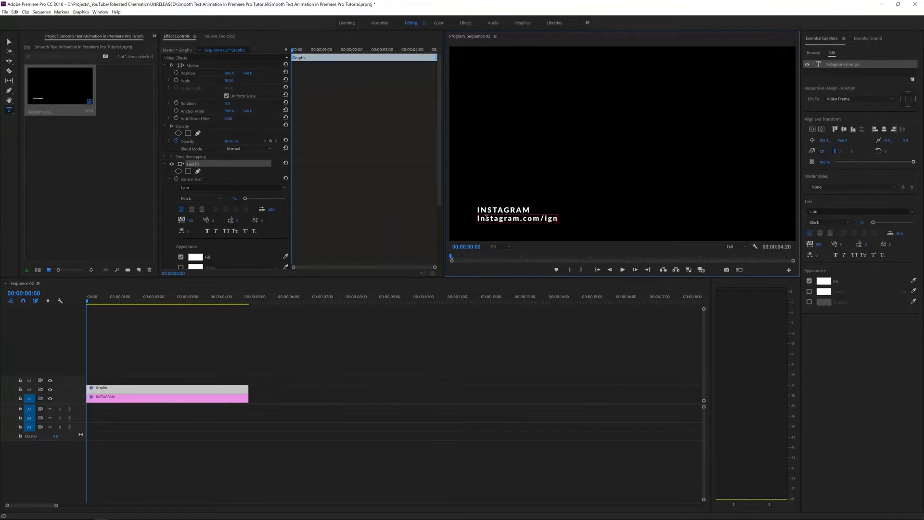
text(eya)
Set the whole profile address line to the Lato Regular font style and apply All Caps
key(ctrl+a)
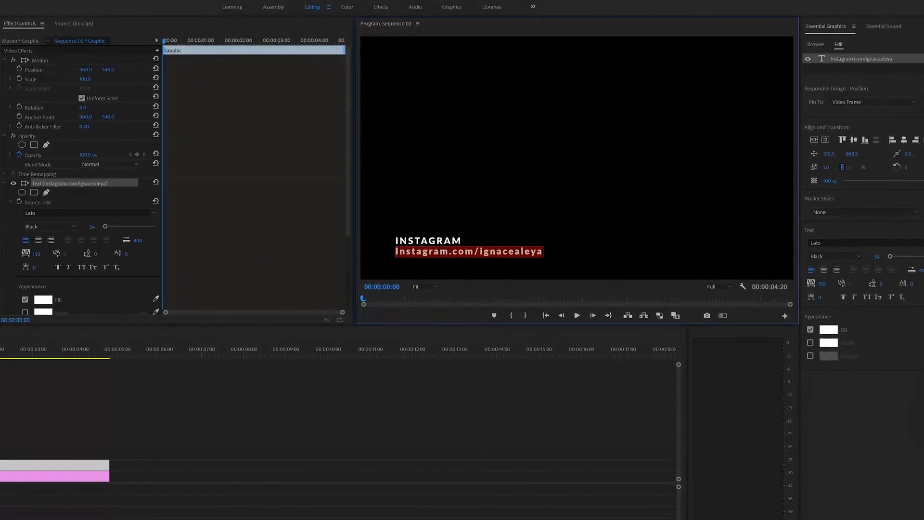
click(856, 258)
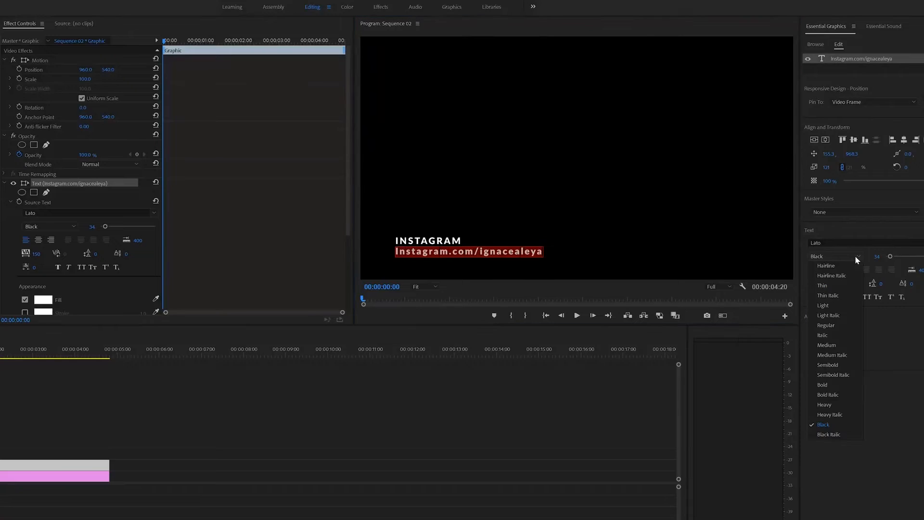
click(827, 325)
click(503, 252)
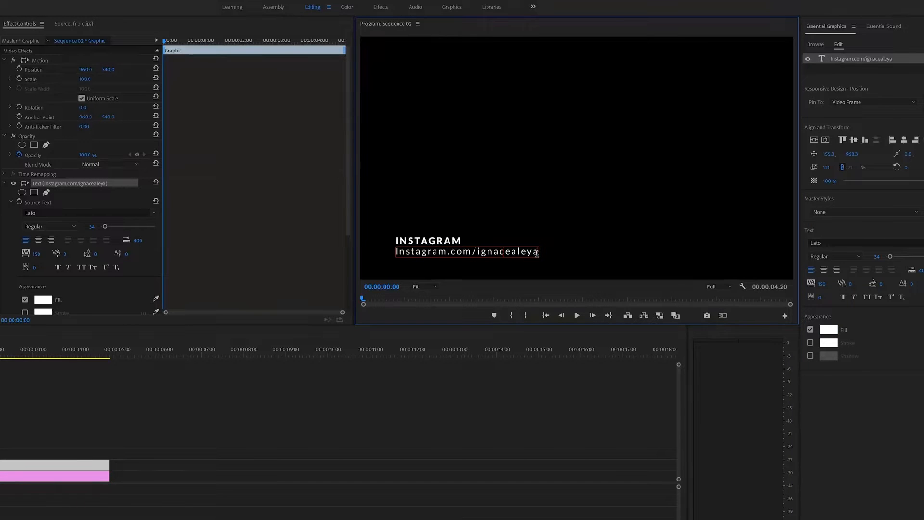
double_click(411, 252)
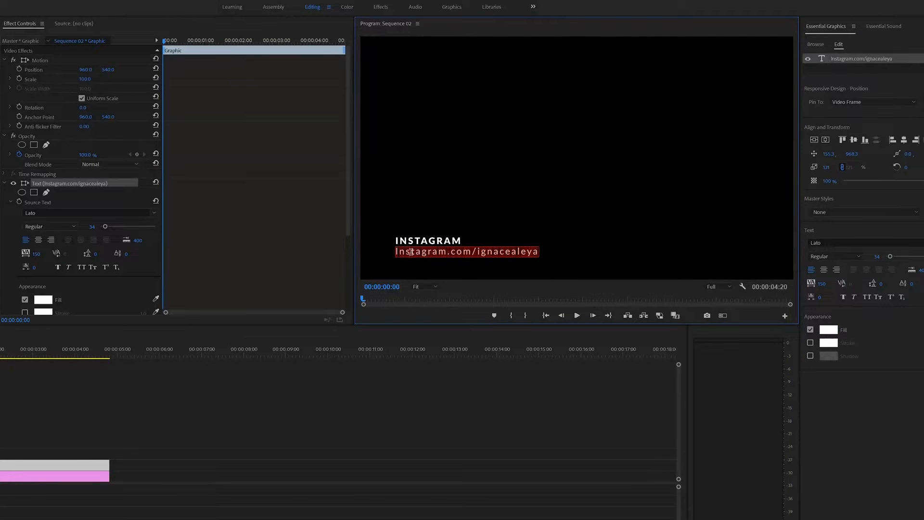
click(866, 297)
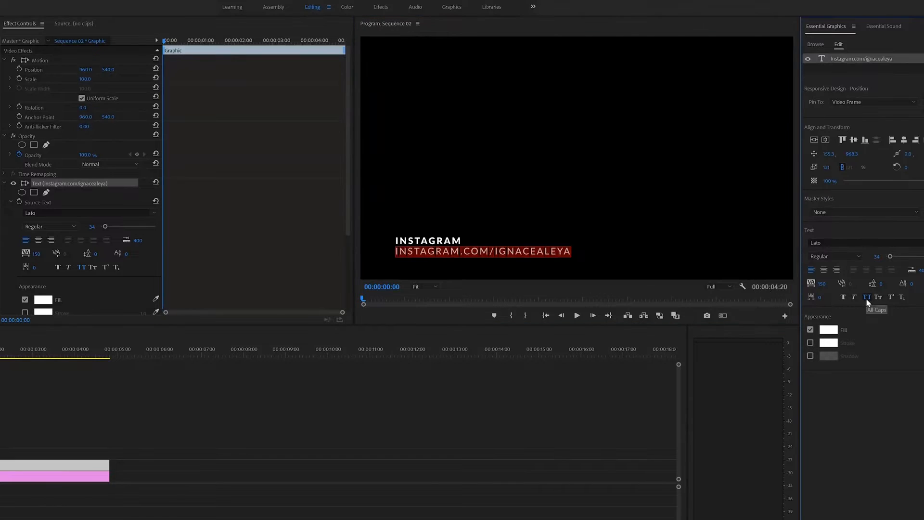
click(525, 247)
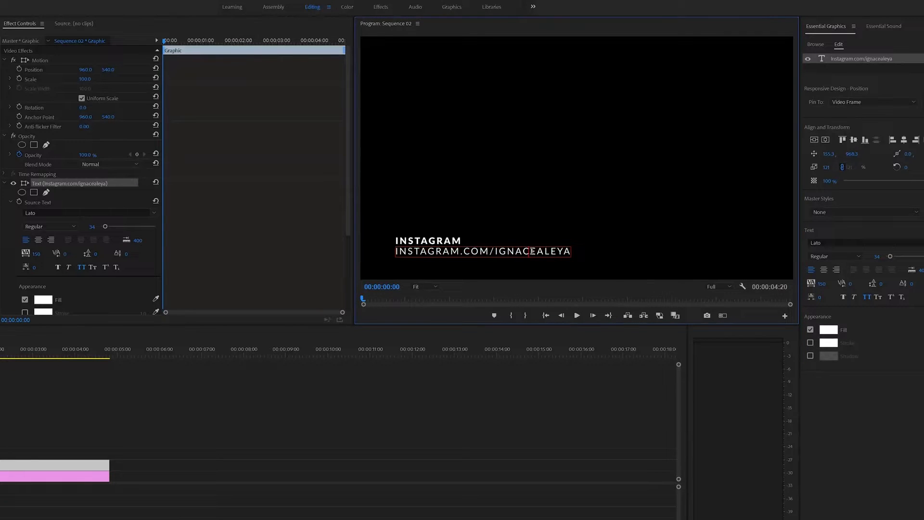
Set the font size of the INSTAGRAM title to 47 and play the sequence briefly from its start
double_click(533, 251)
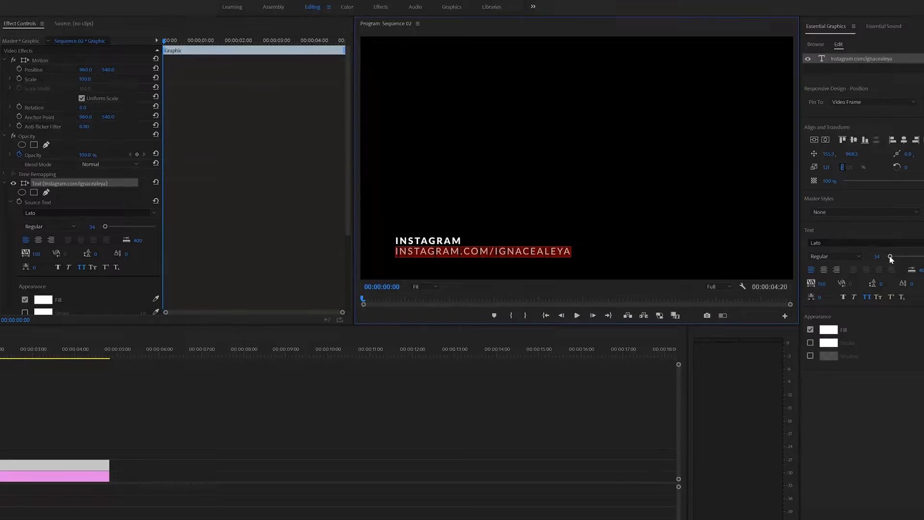
click(419, 237)
click(419, 237)
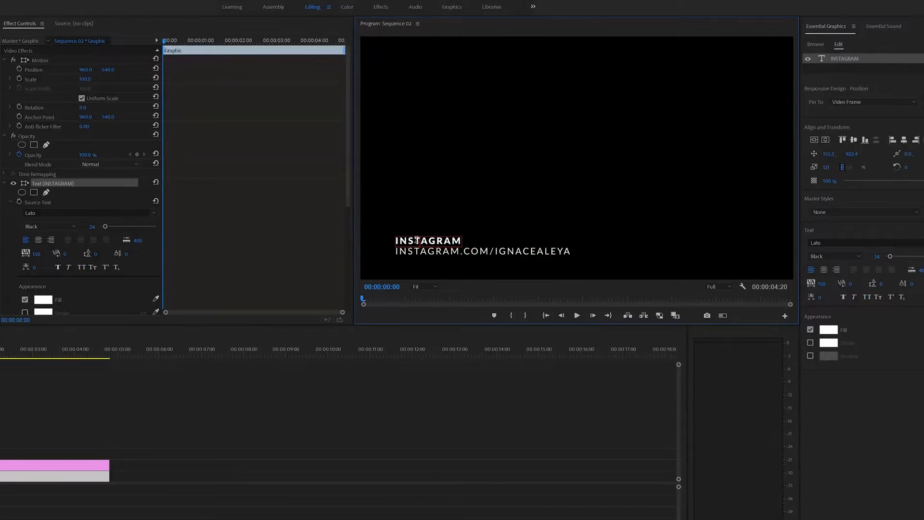
double_click(417, 240)
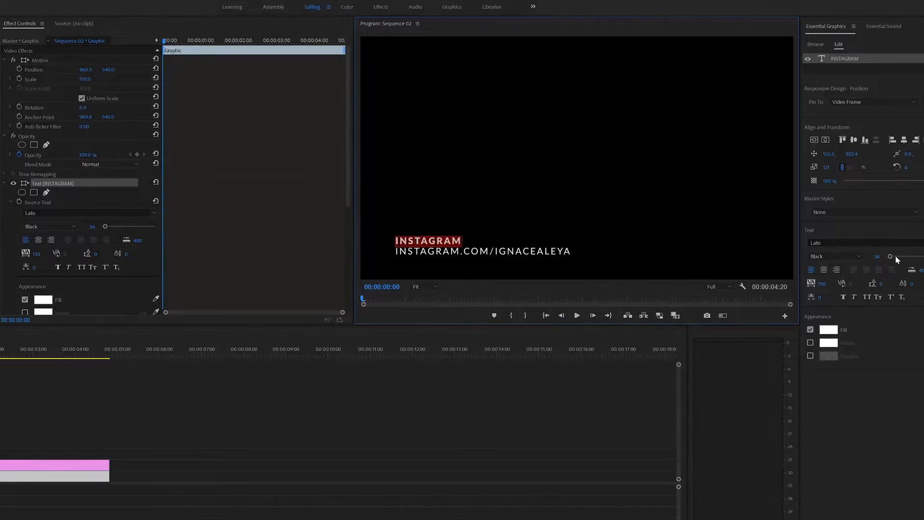
drag(898, 260, 893, 259)
click(391, 413)
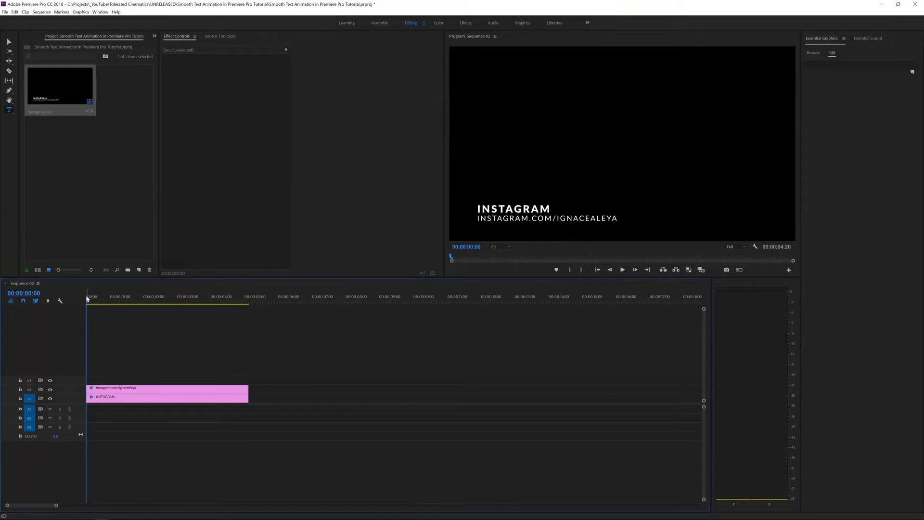
key(space)
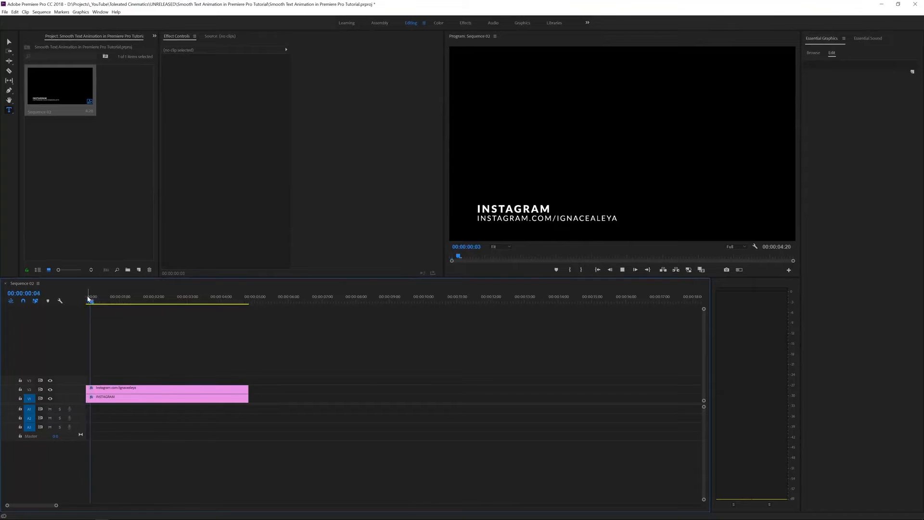
drag(131, 295, 40, 308)
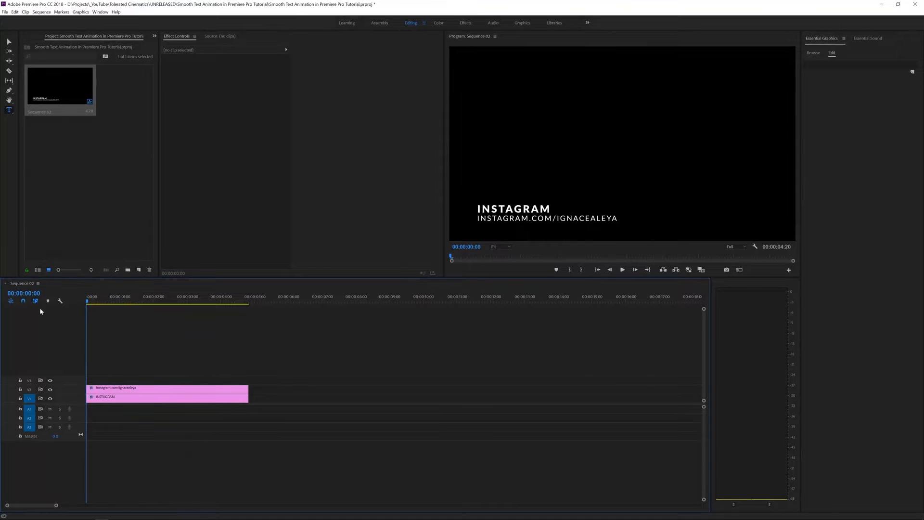
Turn on Position keyframing for the INSTAGRAM text layer on the V1 clip, with the first keyframe at 1 second
click(100, 400)
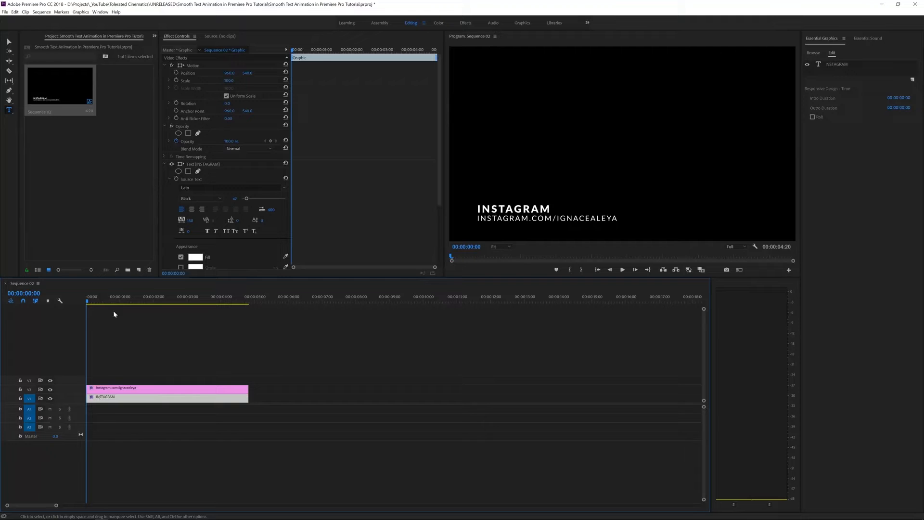
click(121, 301)
key(Left)
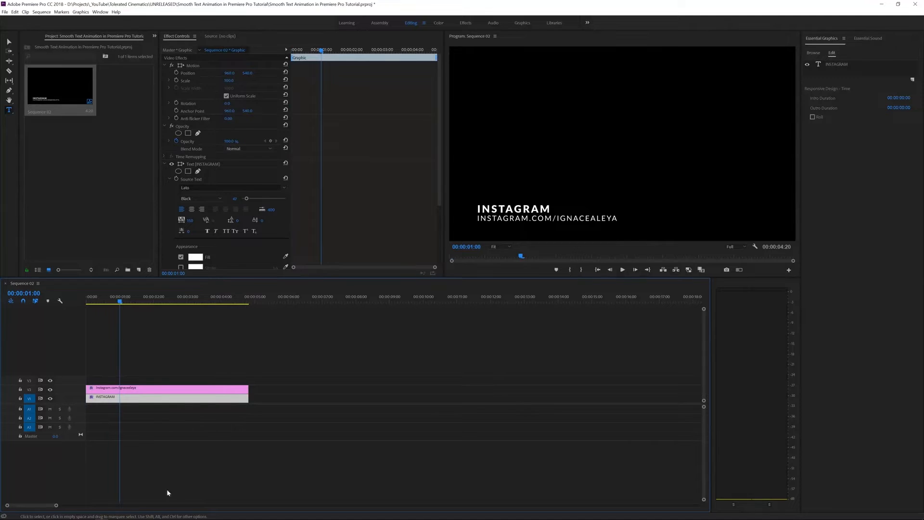
drag(55, 506, 42, 505)
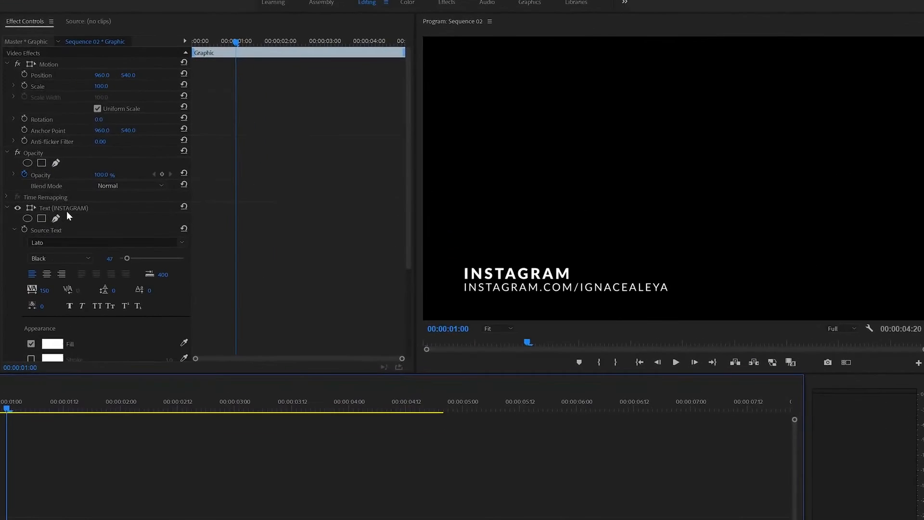
click(69, 204)
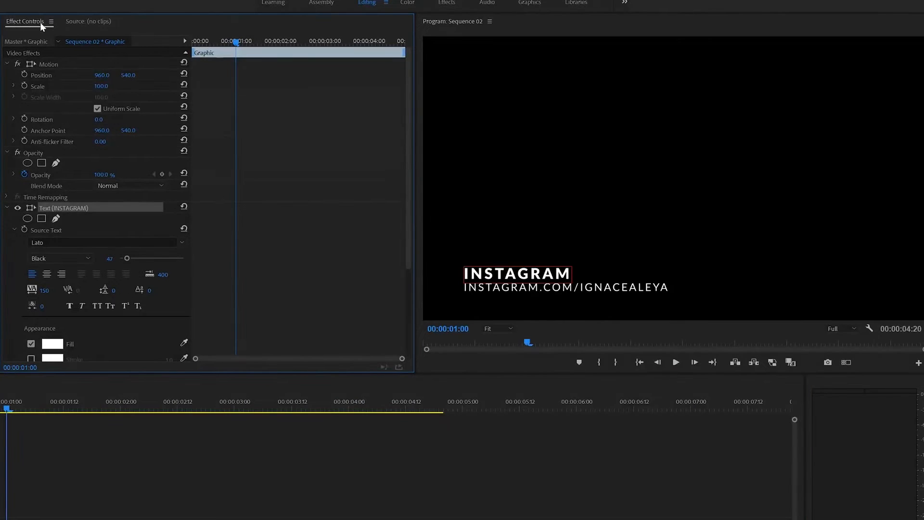
scroll(10, 192, down, 5)
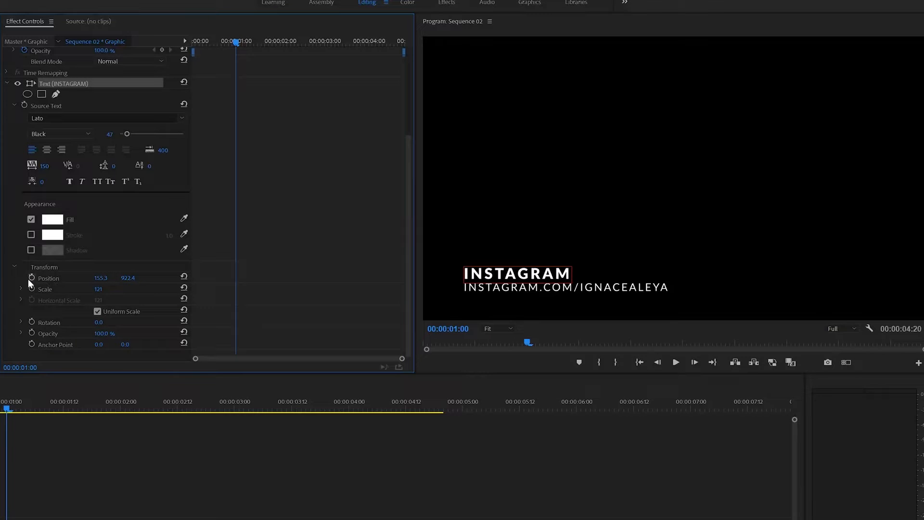
click(32, 277)
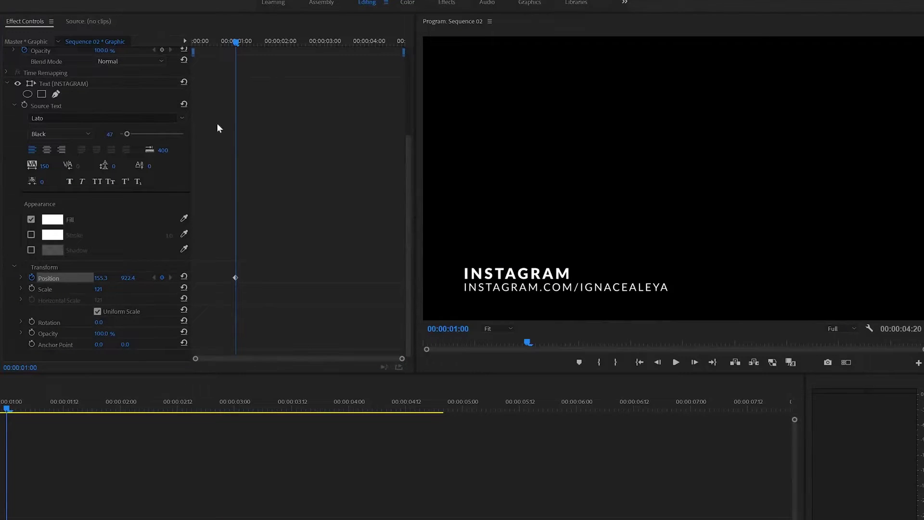
Add a Position keyframe for the INSTAGRAM text at 3 seconds, keeping the same coordinates
click(326, 41)
drag(326, 40, 329, 41)
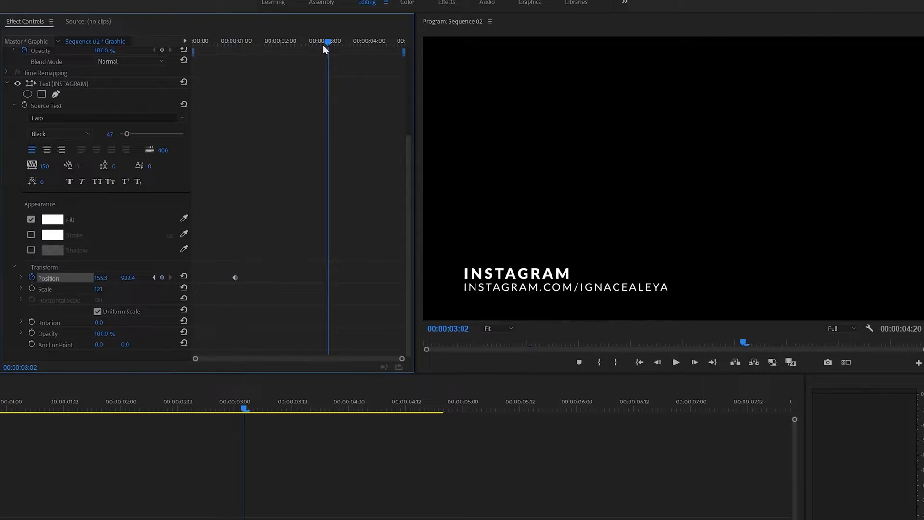
key(Left)
key(Left)
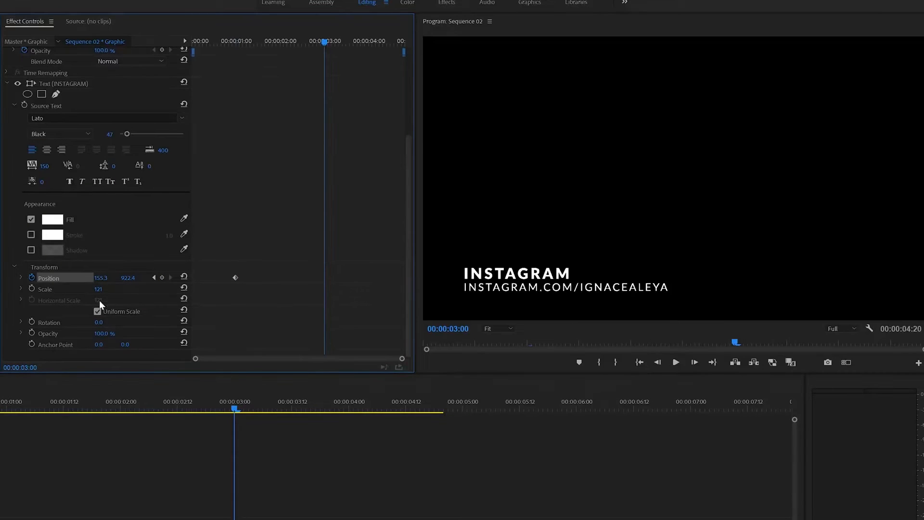
click(163, 278)
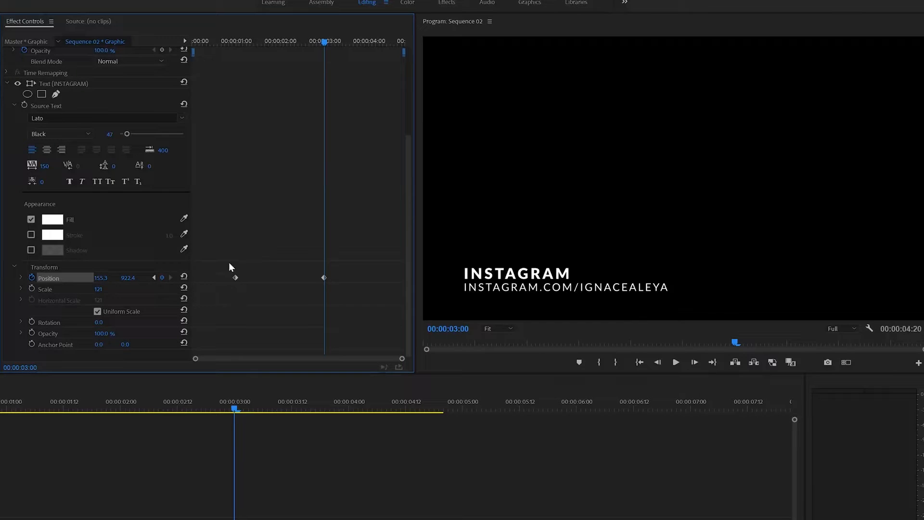
drag(229, 264, 356, 301)
At the first frame, set the INSTAGRAM text's horizontal position to about -405, outside the frame, and play back the slide-in
drag(239, 38, 138, 41)
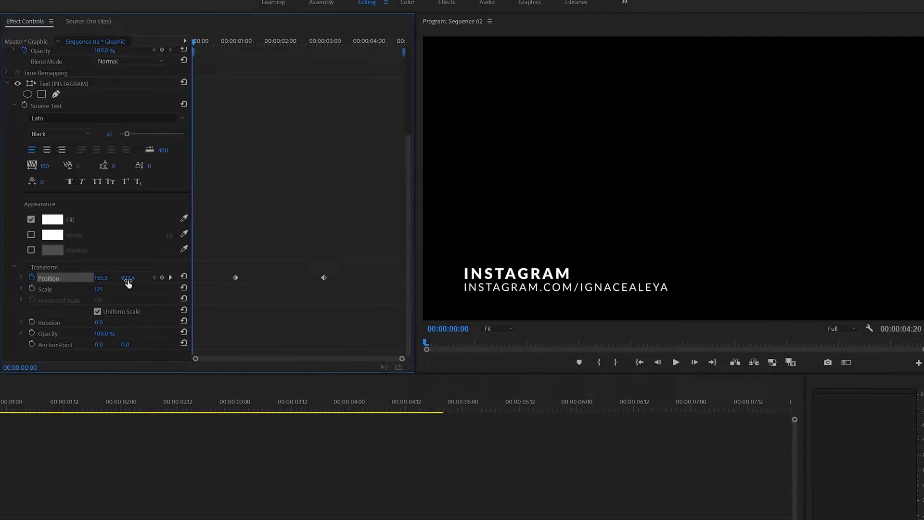
drag(128, 280, 68, 280)
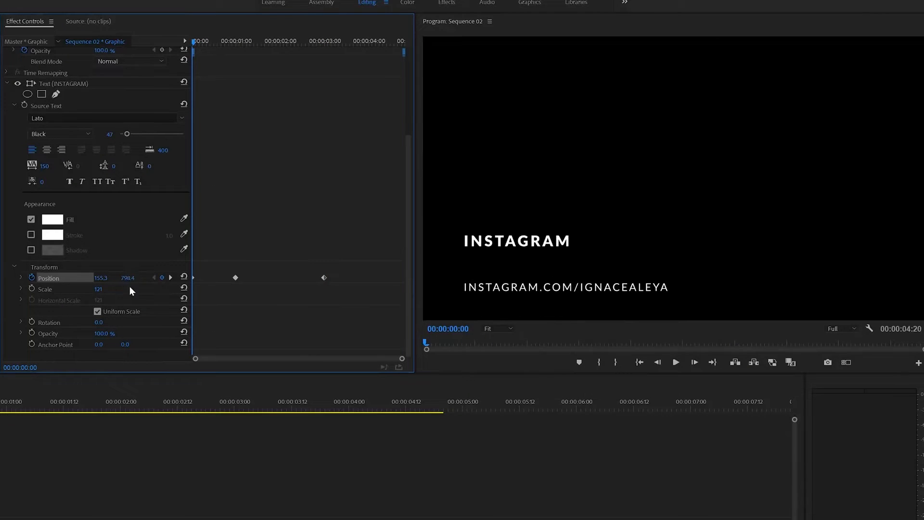
key(ctrl+z)
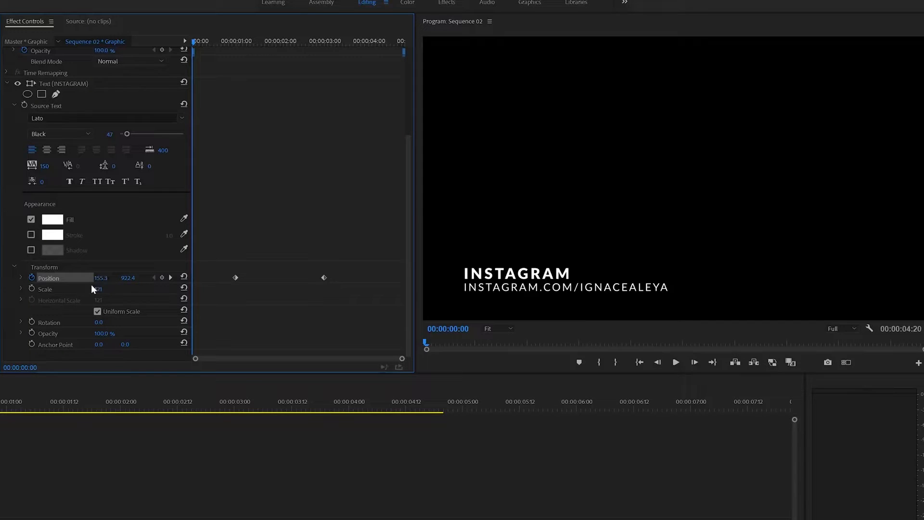
drag(100, 277, 3, 278)
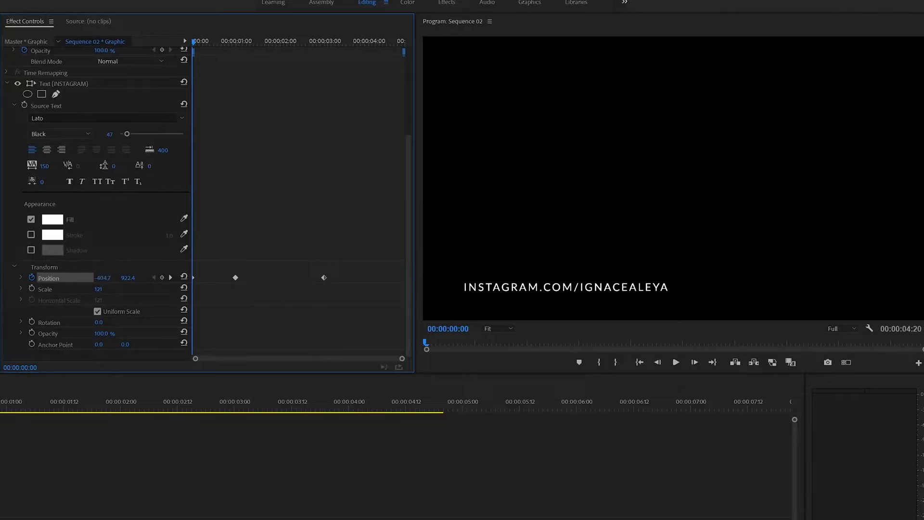
click(196, 40)
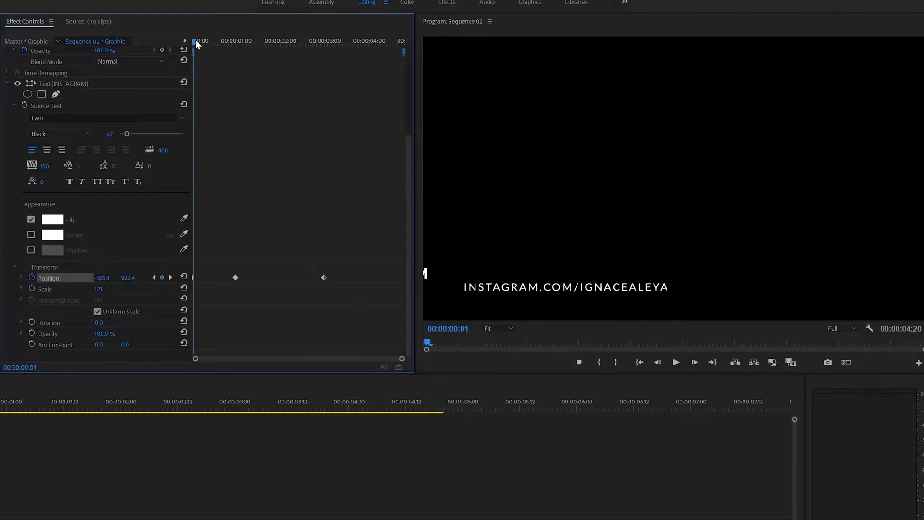
key(space)
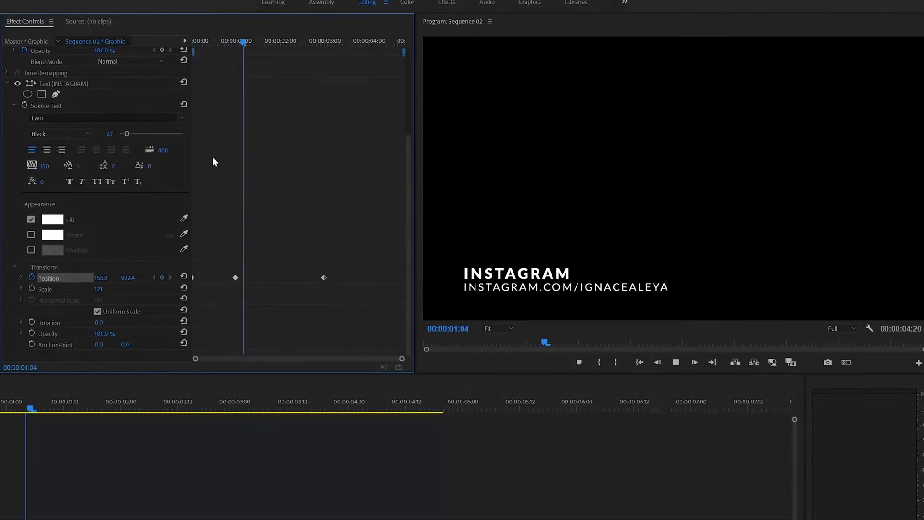
key(space)
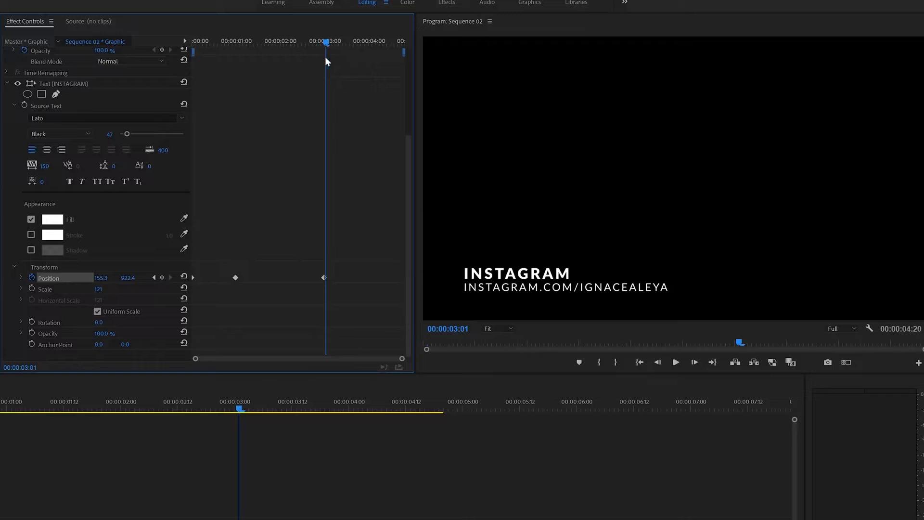
At 00:00:04:03, set the INSTAGRAM text's horizontal position to about 1963, past the opposite frame edge, and play the animation from the start
drag(332, 41, 374, 58)
drag(101, 278, 923, 278)
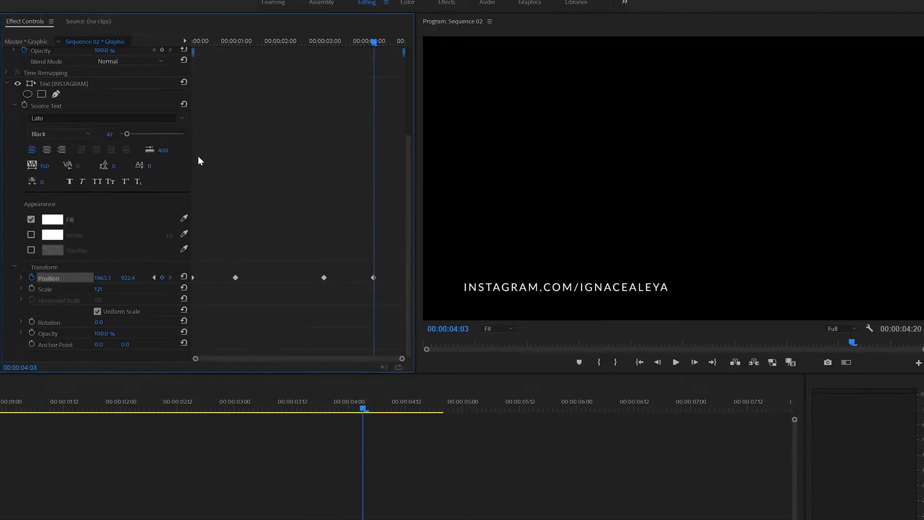
key(Home)
key(space)
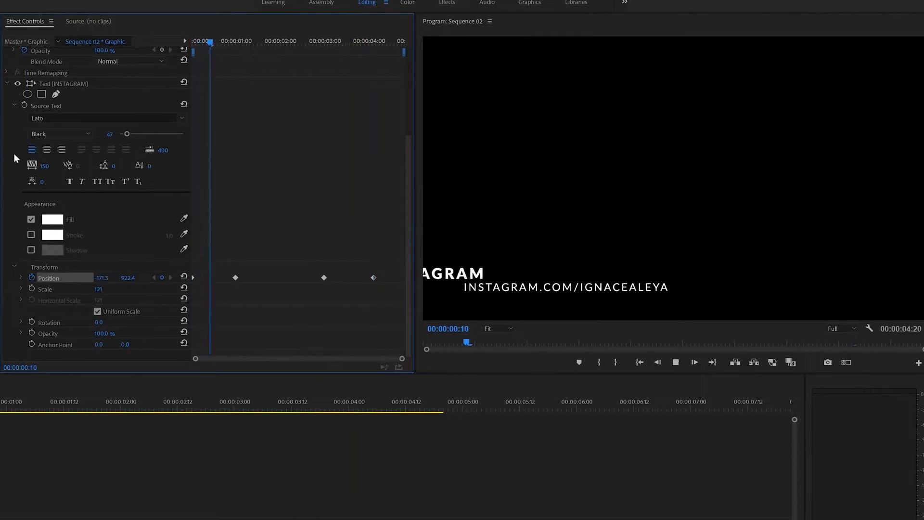
key(space)
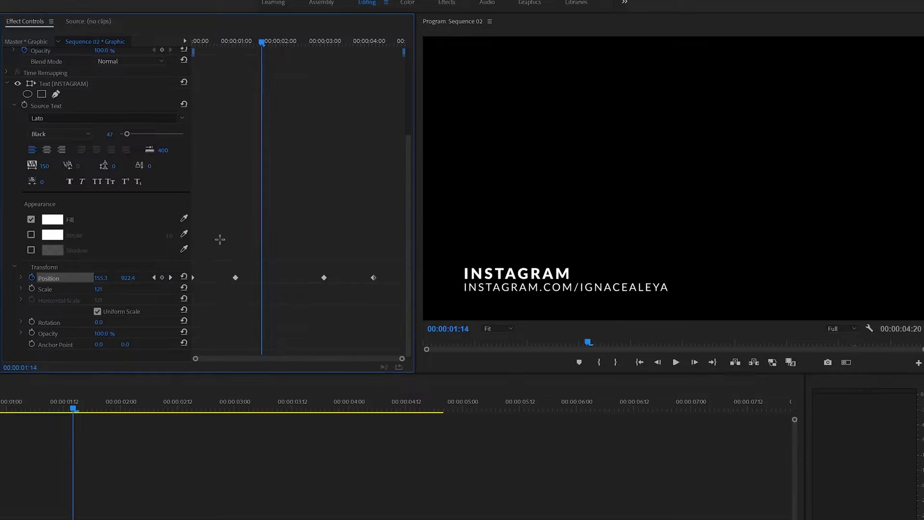
Set the temporal interpolation of the two middle Position keyframes to Continuous Bezier and preview the motion
drag(218, 238, 328, 316)
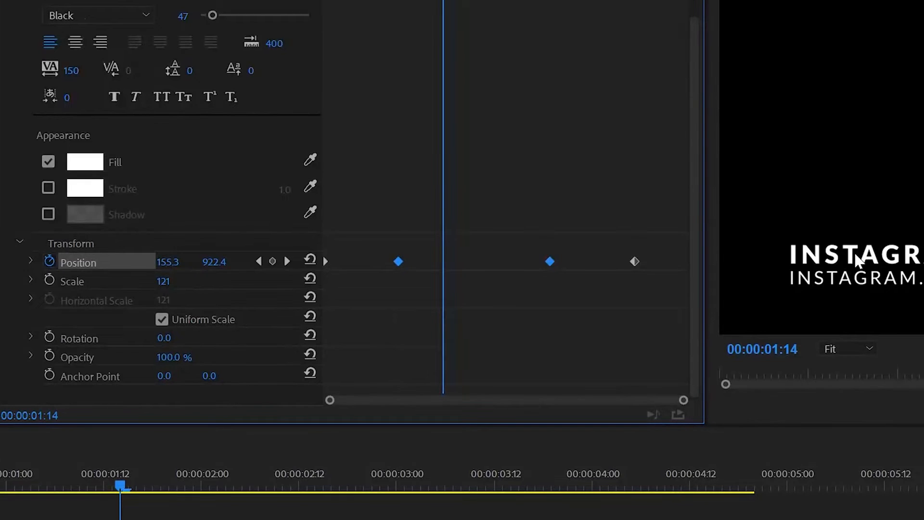
drag(372, 222, 579, 307)
right_click(398, 262)
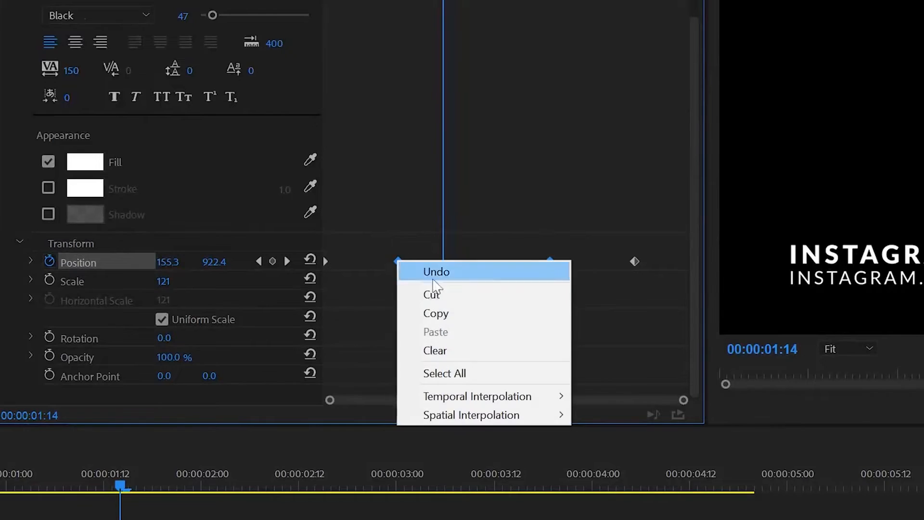
mouse_move(439, 402)
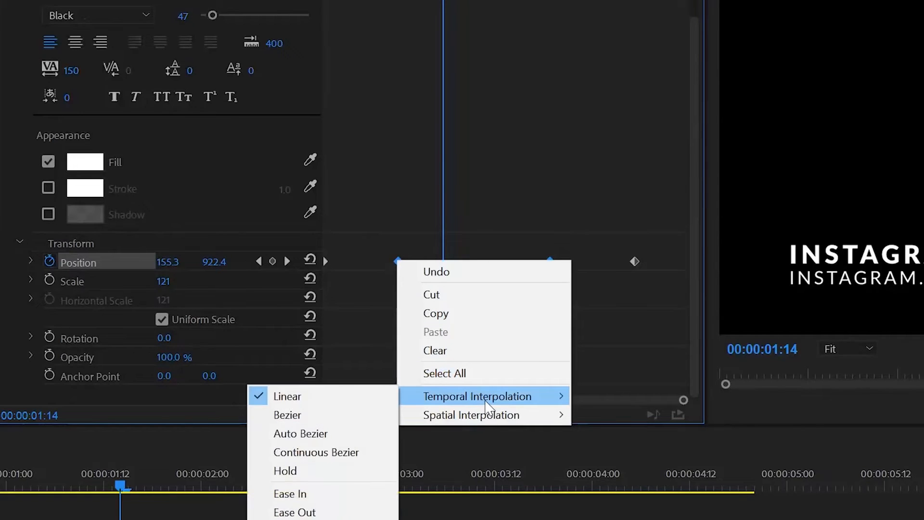
click(334, 455)
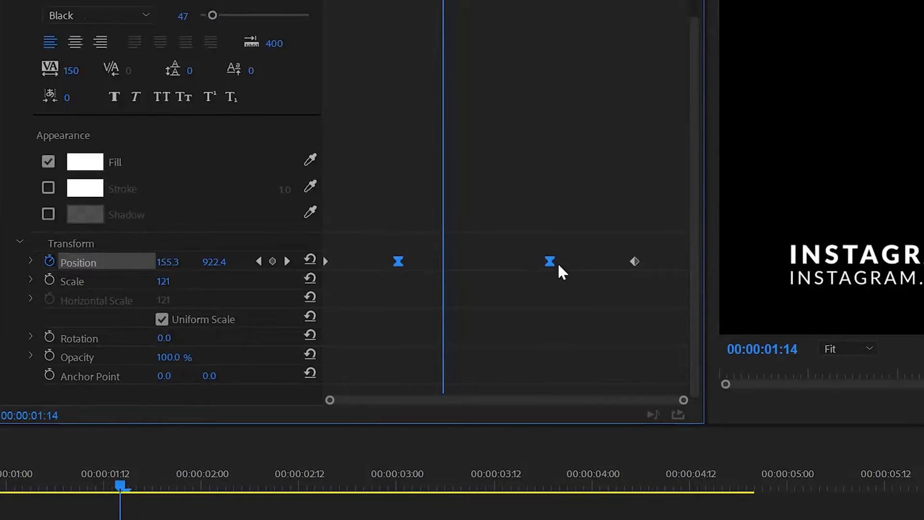
click(501, 317)
drag(444, 0, 324, 0)
key(space)
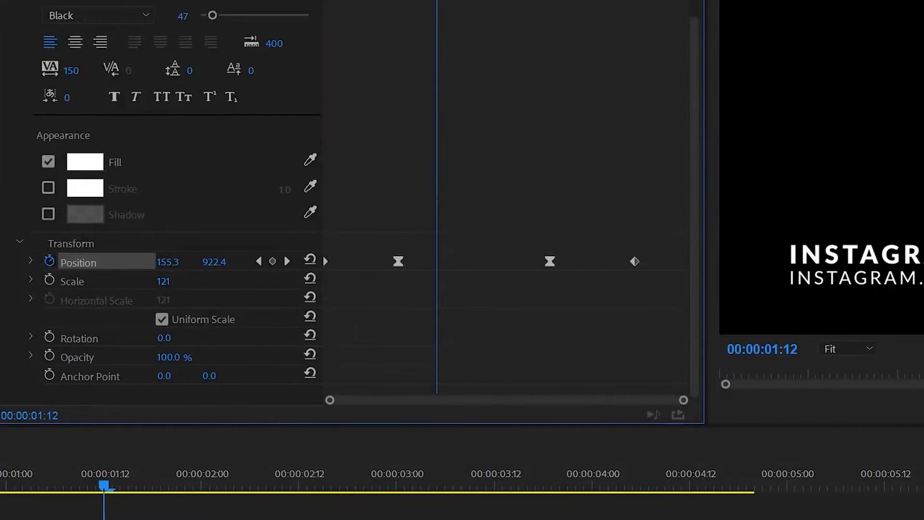
In the Position velocity graph, lower the 1-second keyframe's speed to zero and lengthen its incoming handle for a smooth slow-down
click(32, 261)
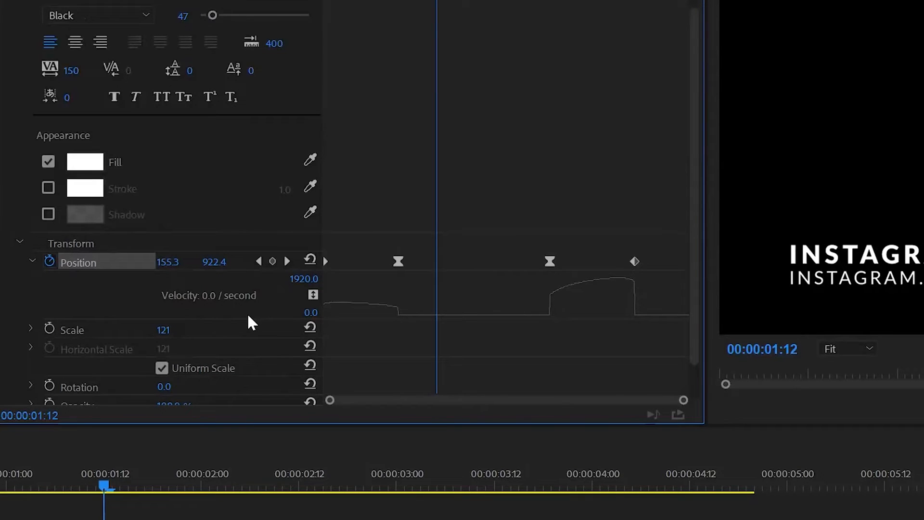
click(399, 262)
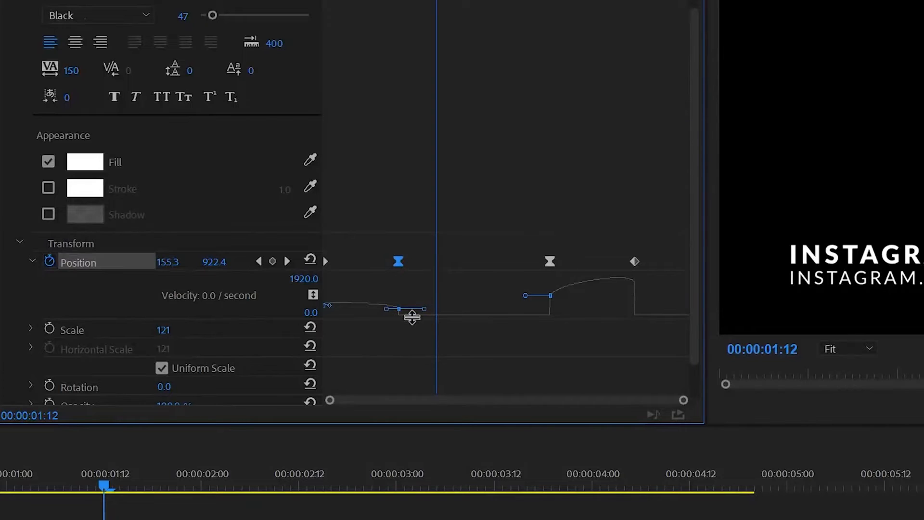
drag(377, 284, 437, 369)
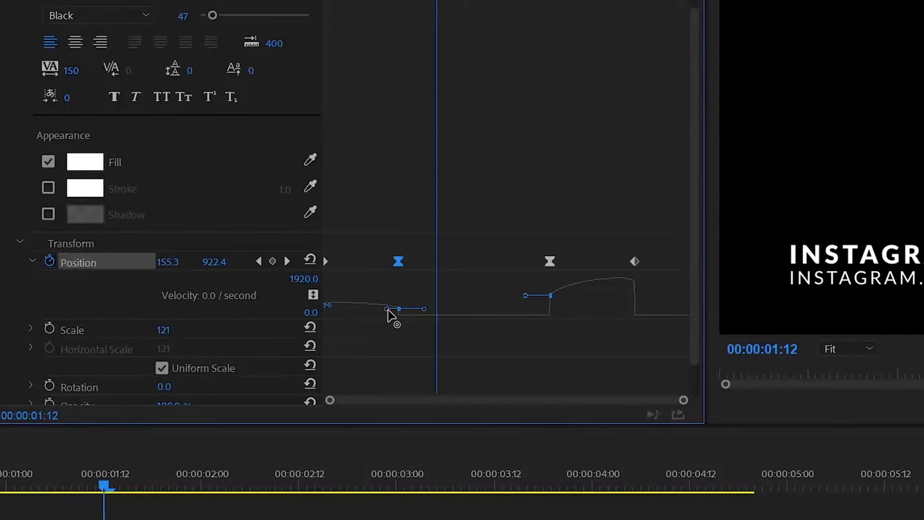
drag(387, 309, 337, 343)
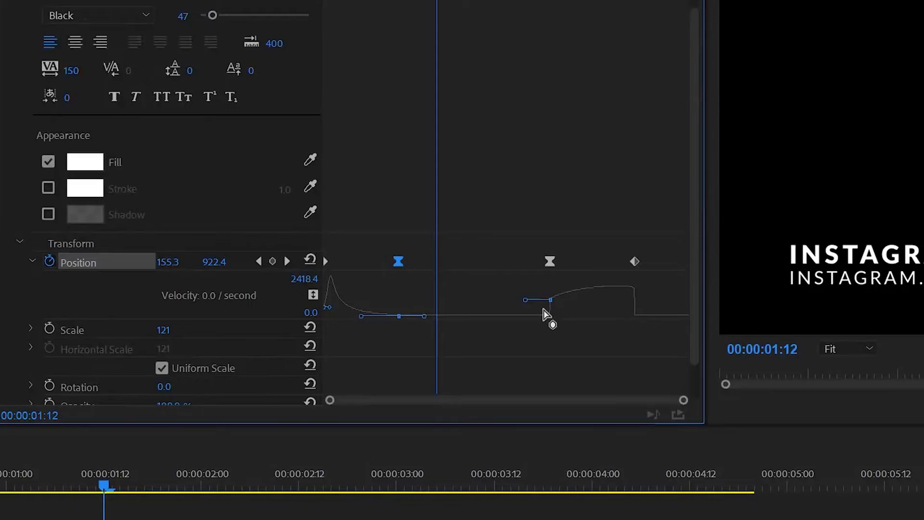
In the INSTAGRAM Position velocity graph, lower the 3-second keyframe's speed to zero, lengthen its outgoing handle, and preview the motion
click(550, 261)
drag(528, 284, 568, 332)
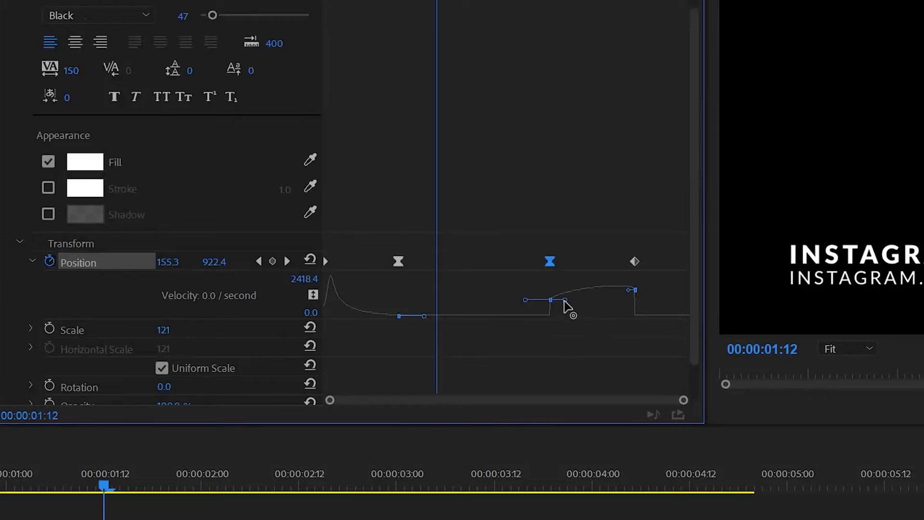
drag(568, 308, 519, 343)
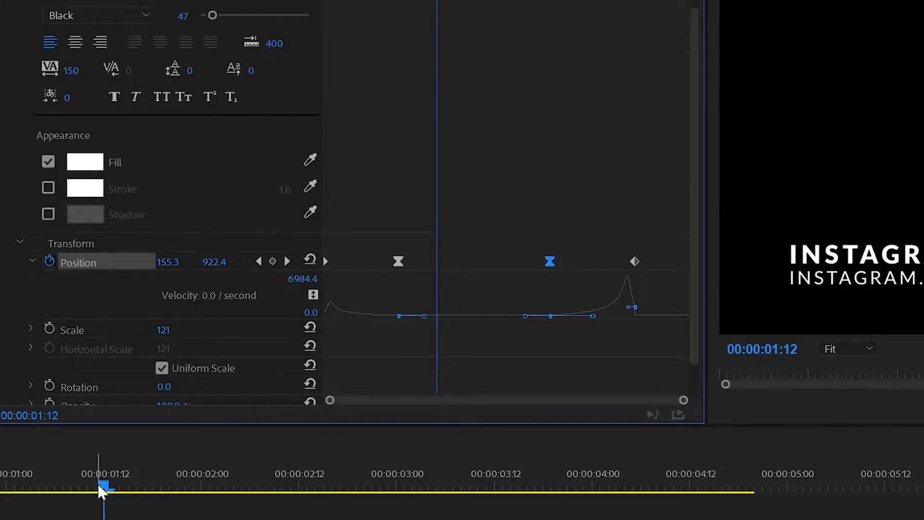
drag(98, 485, 0, 487)
key(space)
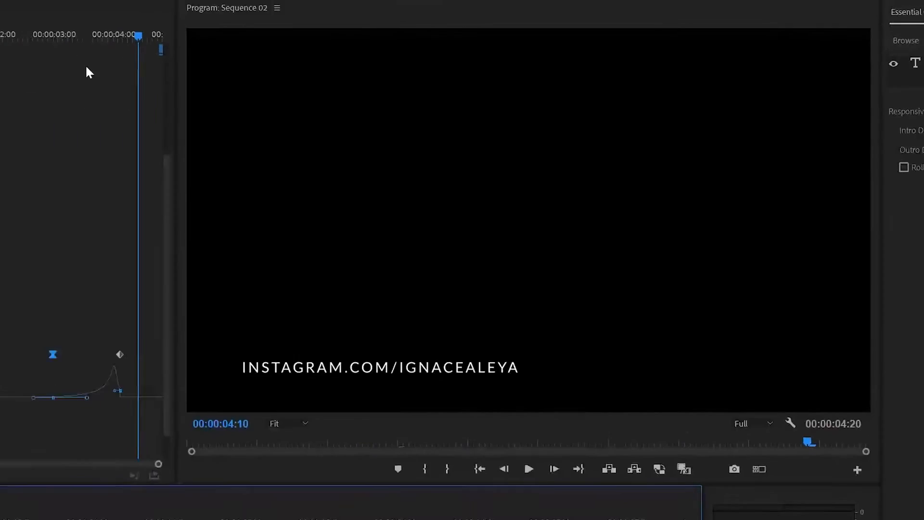
drag(131, 36, 67, 36)
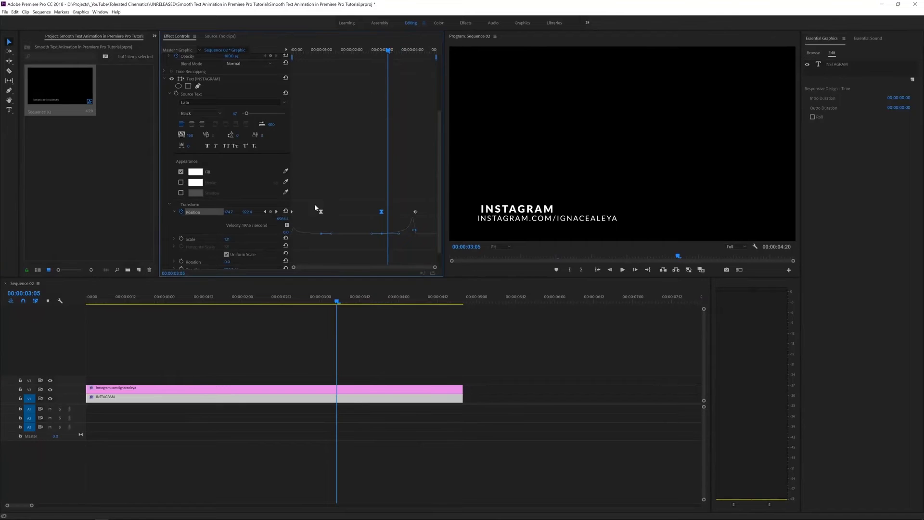
Enable Position keyframing for the profile address text at 00:00:01:00
click(267, 389)
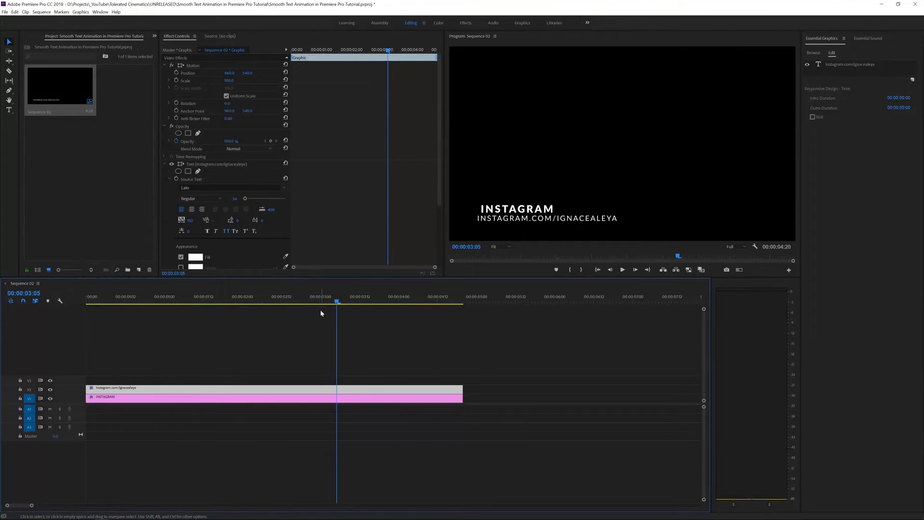
drag(337, 302, 1, 303)
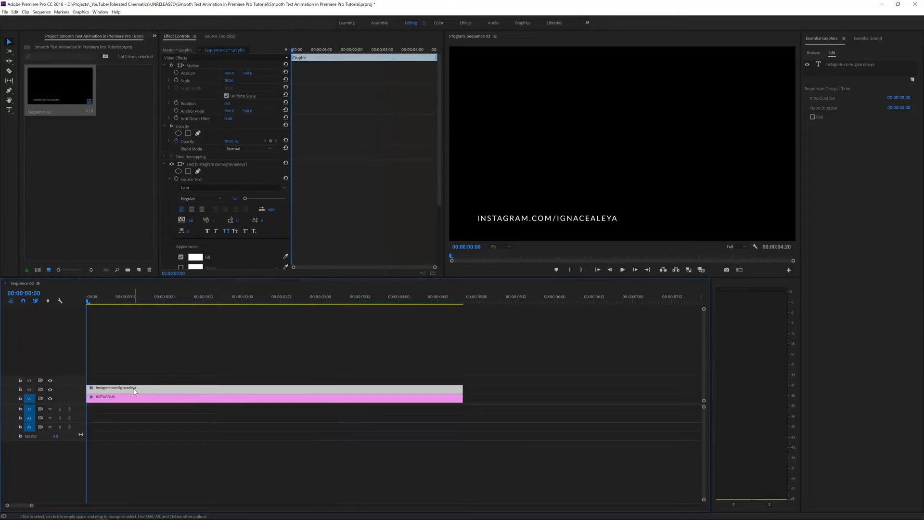
click(324, 51)
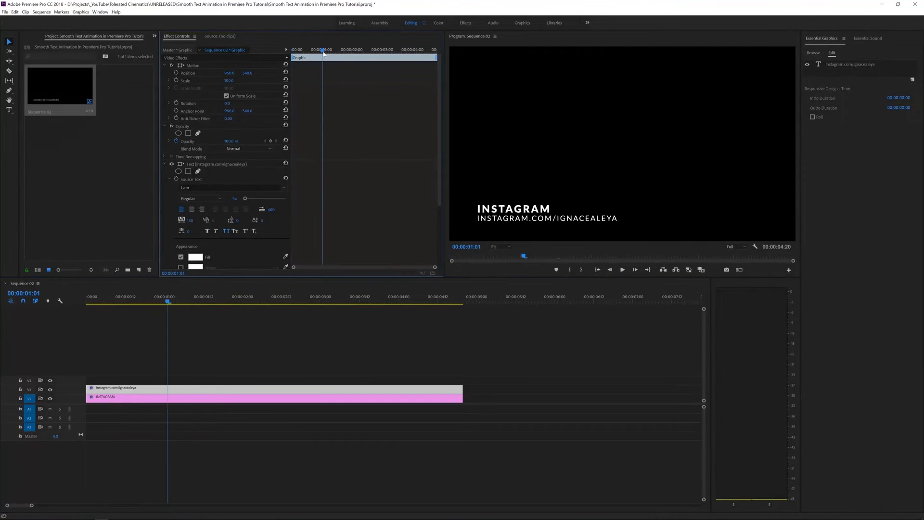
key(Left)
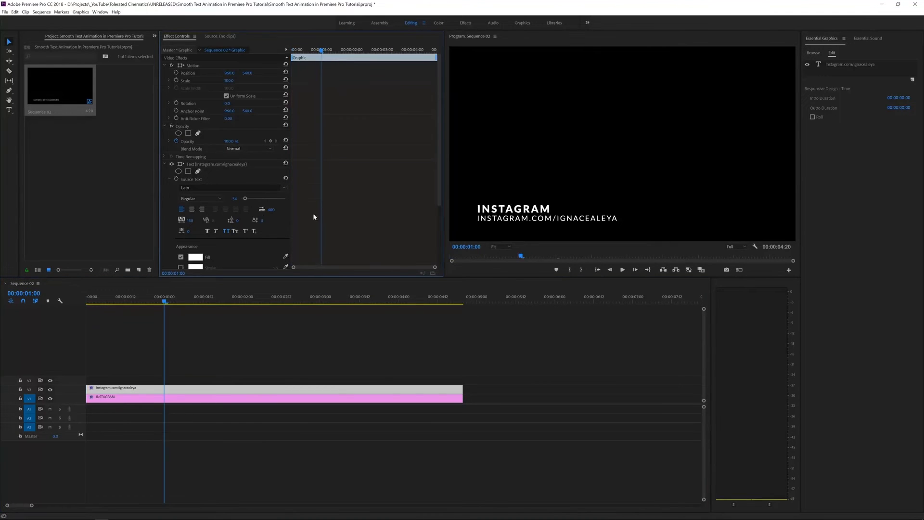
scroll(313, 218, down, 5)
click(182, 211)
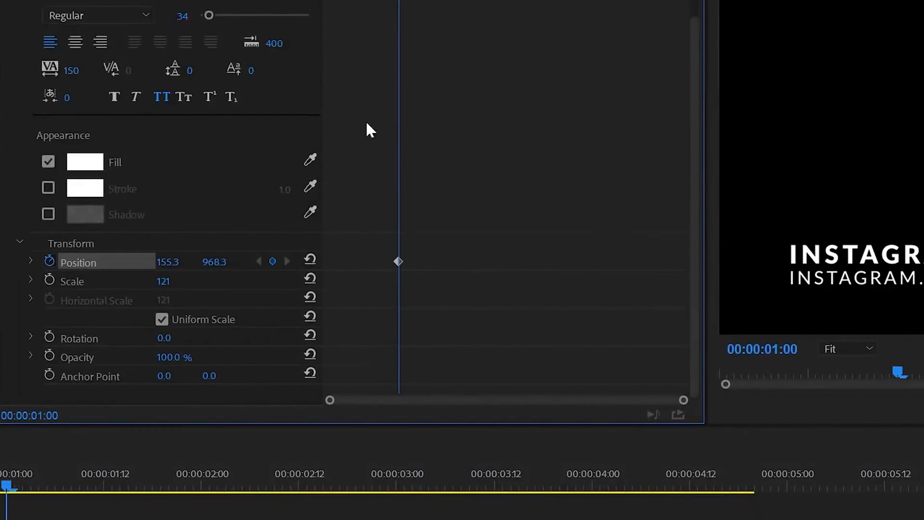
Add a Position keyframe for the profile address text at about 3 seconds, keeping its on-screen position
click(561, 1)
key(Left)
key(Left)
key(Left)
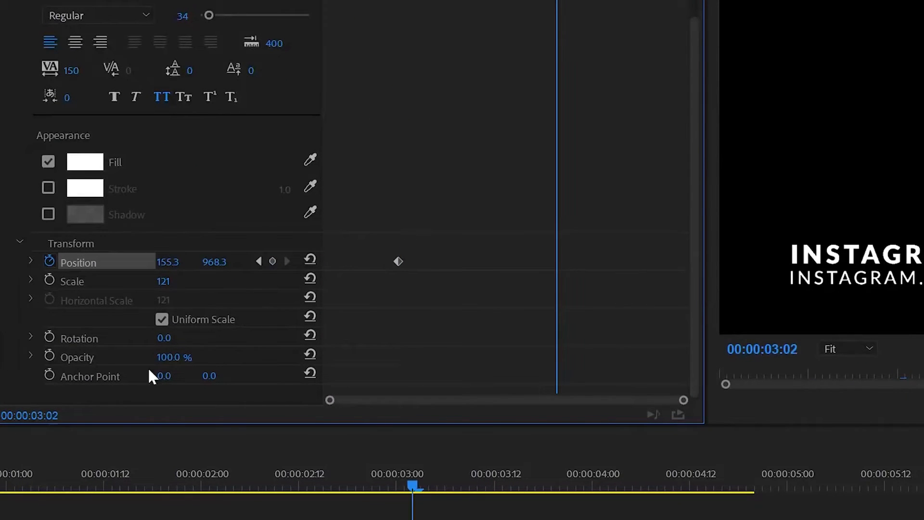
click(273, 261)
Set the profile address text's vertical position to about 1151 at the first frame and about -108 at 00:00:04:08
drag(551, 1, 18, 1)
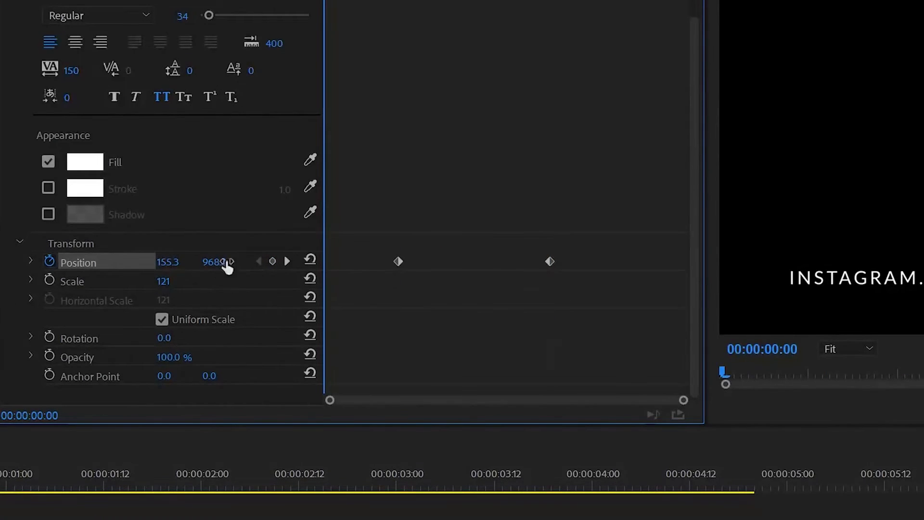
drag(226, 266, 314, 267)
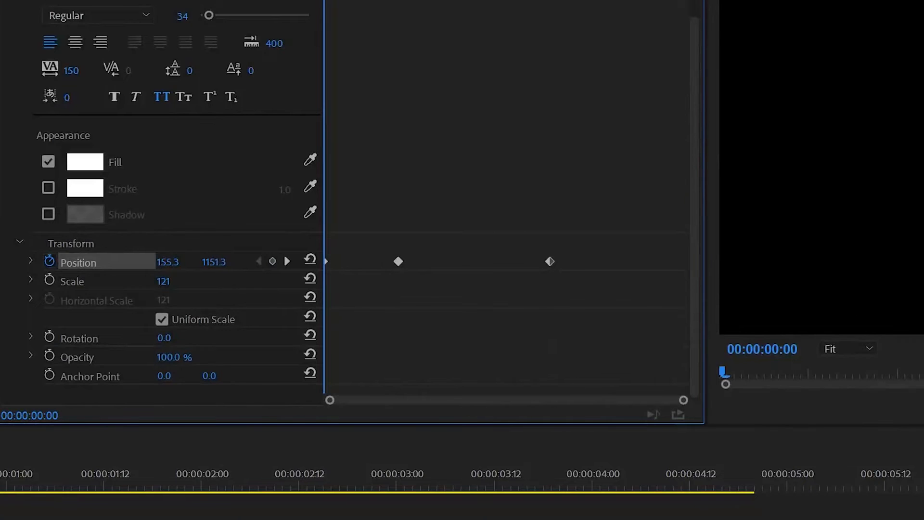
drag(241, 59, 462, 91)
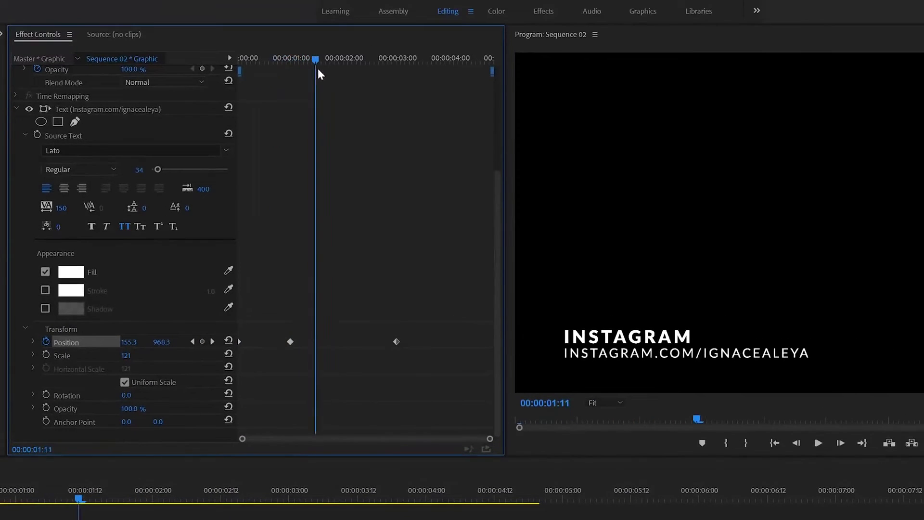
drag(464, 92, 471, 91)
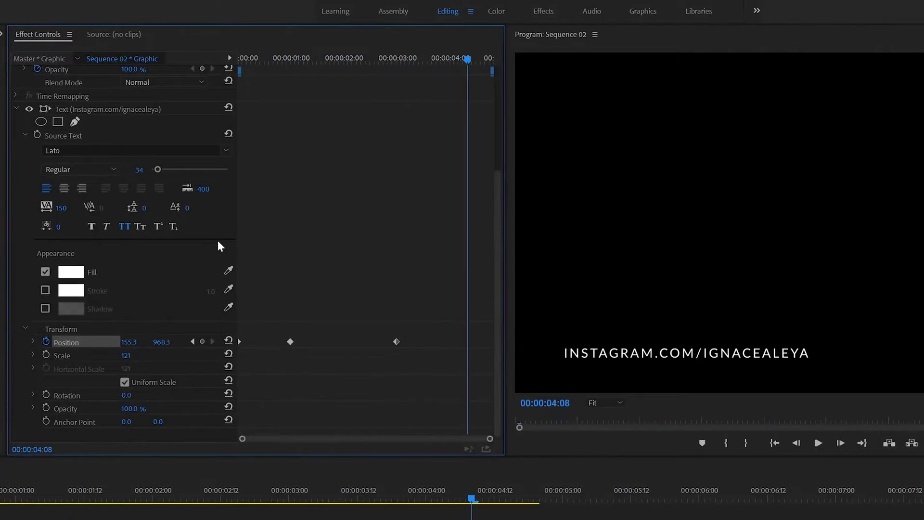
drag(164, 342, 1, 341)
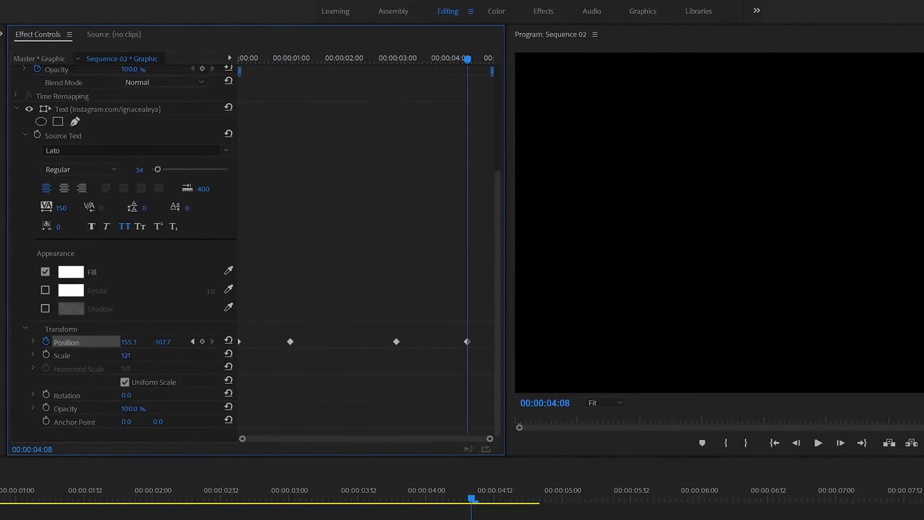
Set the temporal interpolation of the address text's two middle Position keyframes to Continuous Bezier
drag(466, 58, 42, 98)
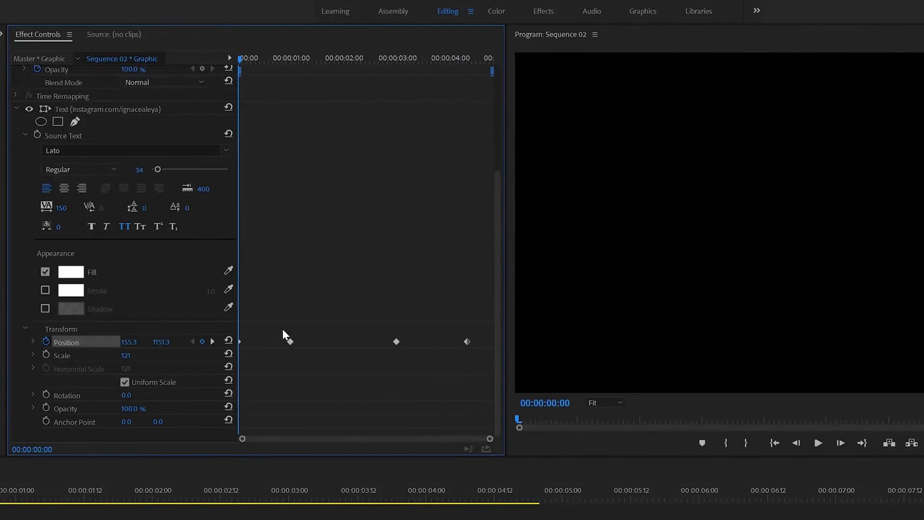
mouse_move(272, 308)
mouse_down()
mouse_move(324, 351)
mouse_move(416, 351)
mouse_up()
right_click(398, 342)
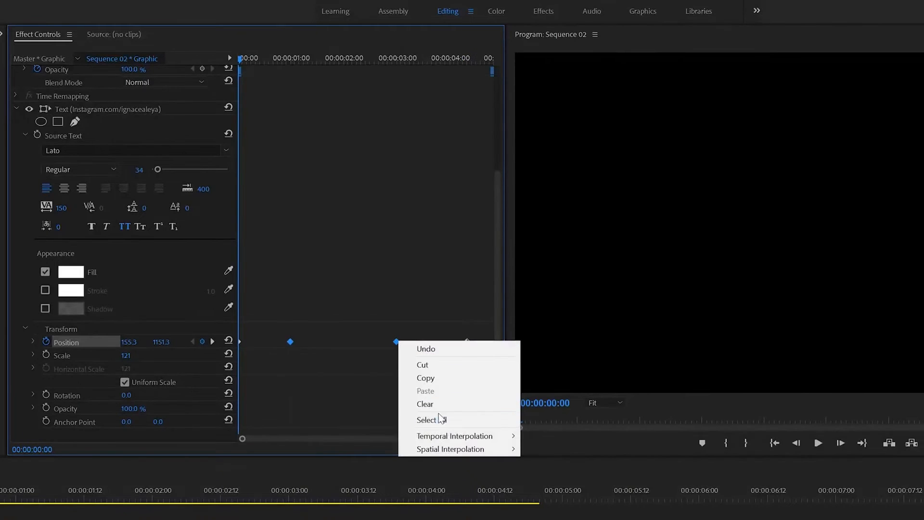
mouse_move(436, 437)
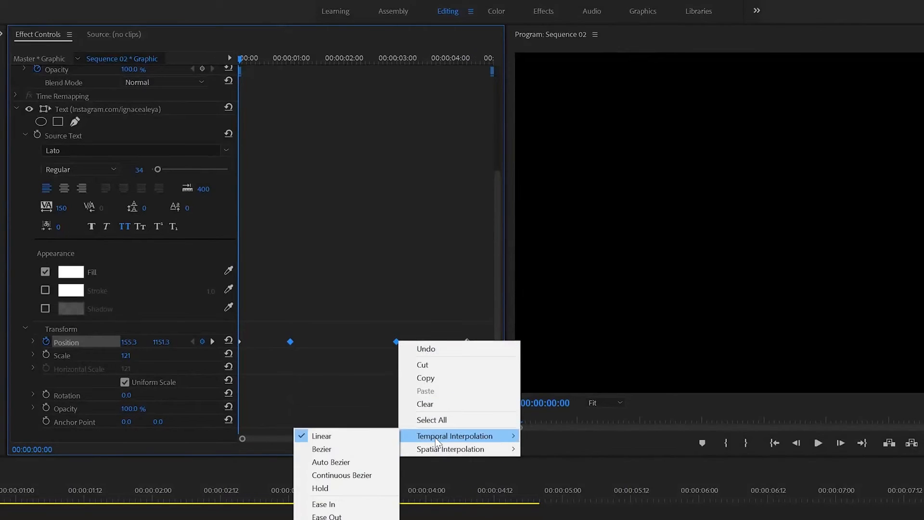
click(329, 477)
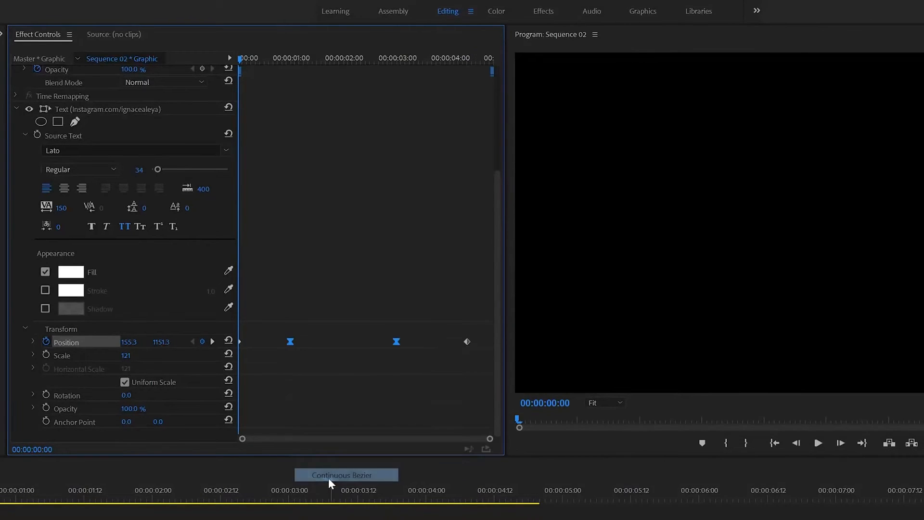
Lower the address text's two middle Position keyframes to zero speed, lengthen the handles facing the outer keyframes, and play the result
click(32, 341)
drag(322, 356, 208, 401)
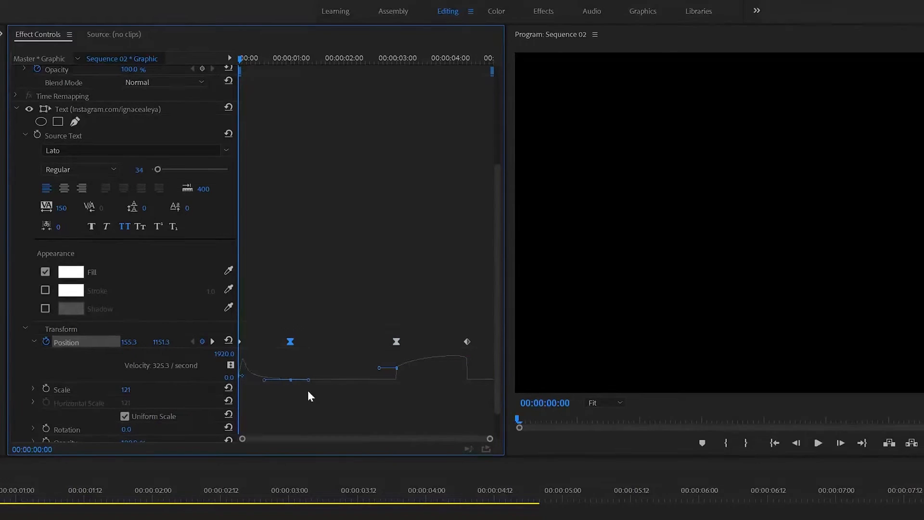
drag(369, 356, 426, 404)
drag(410, 372, 487, 439)
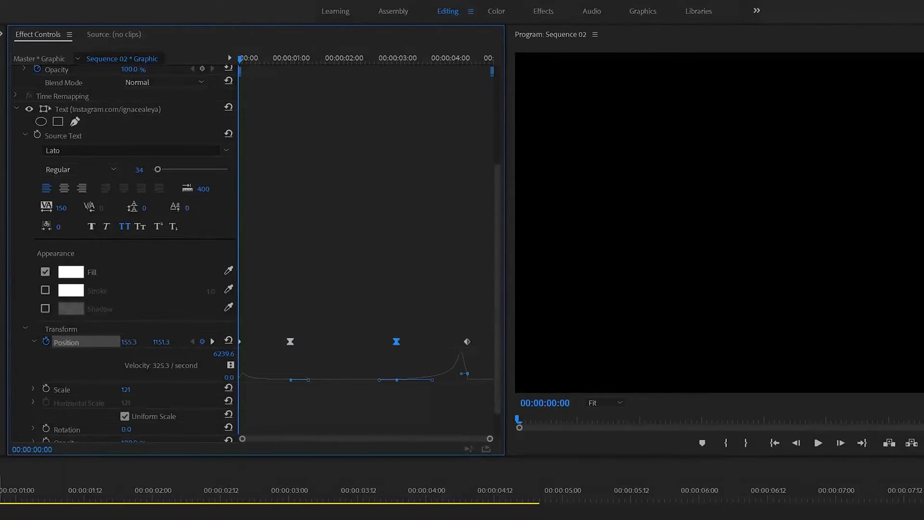
click(4, 518)
key(space)
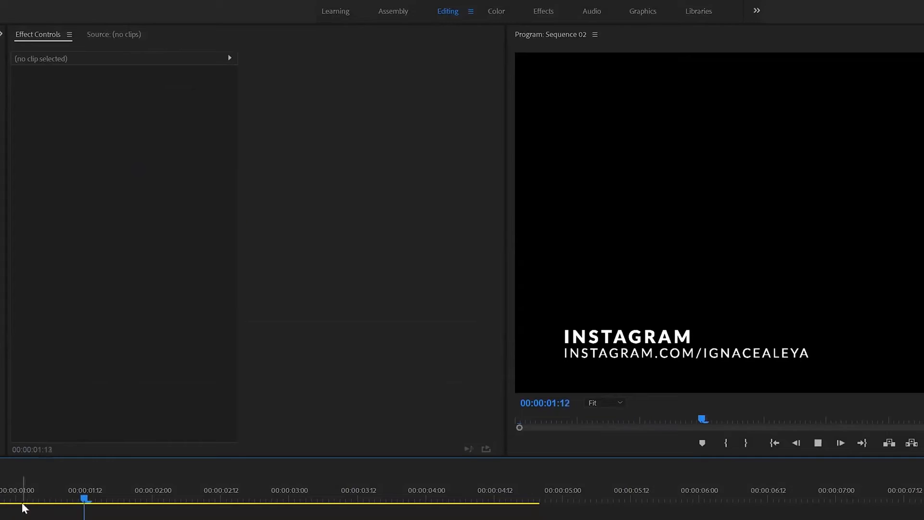
key(space)
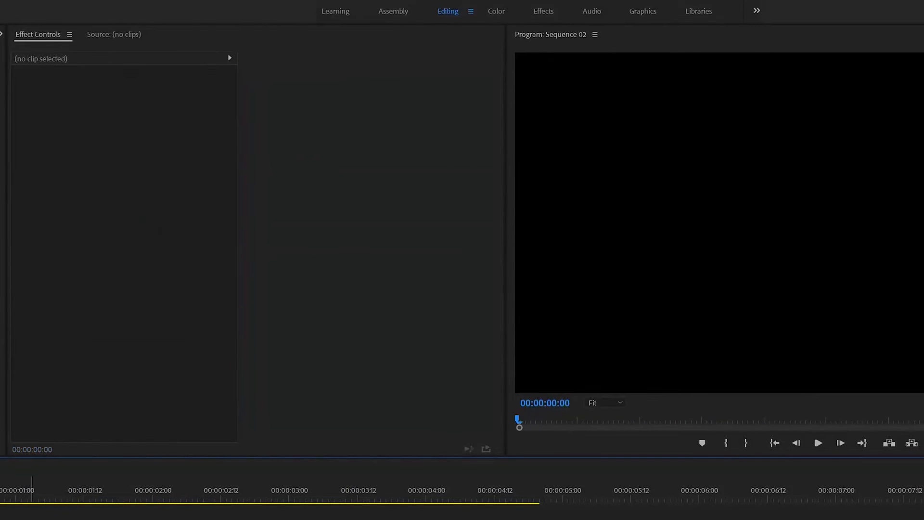
Shorten the incoming velocity handle of the address text's 1-second Position keyframe to soften the slide-in
click(21, 518)
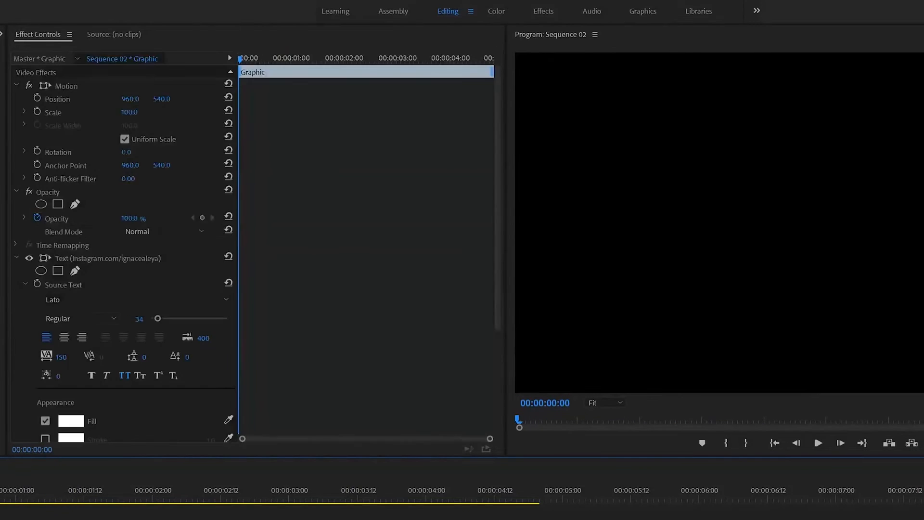
scroll(201, 412, down, 5)
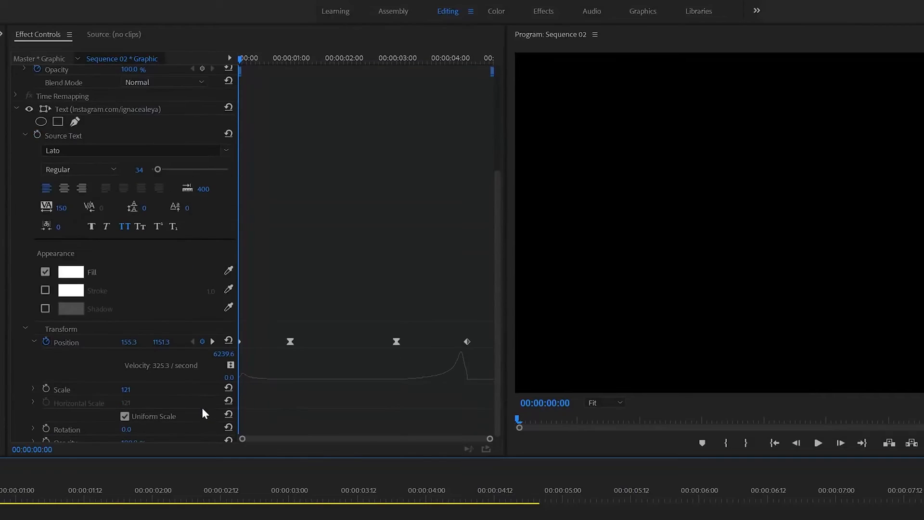
click(68, 344)
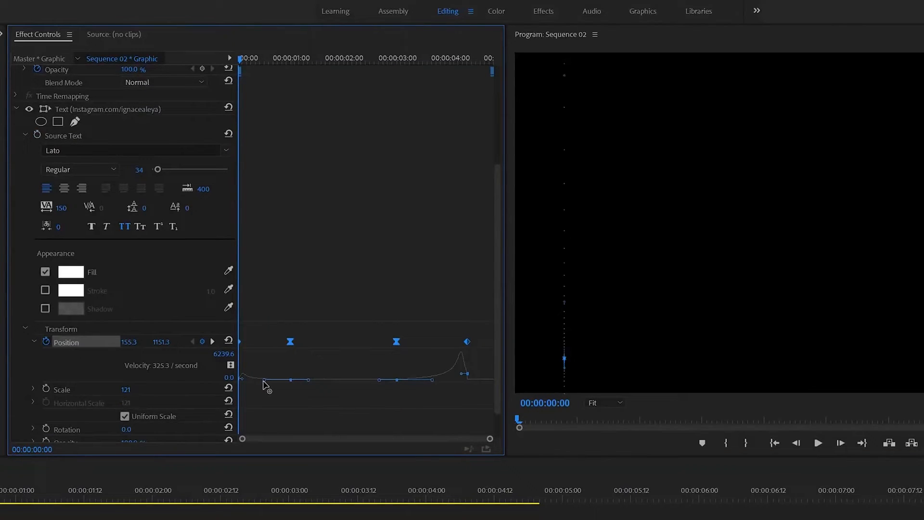
mouse_move(264, 380)
mouse_down()
mouse_move(285, 382)
mouse_move(267, 375)
mouse_up()
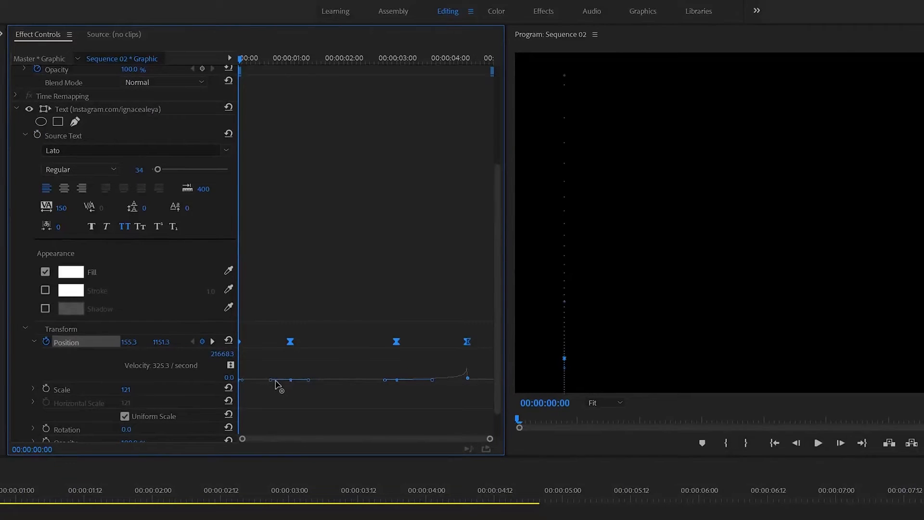
click(292, 381)
drag(273, 380, 280, 381)
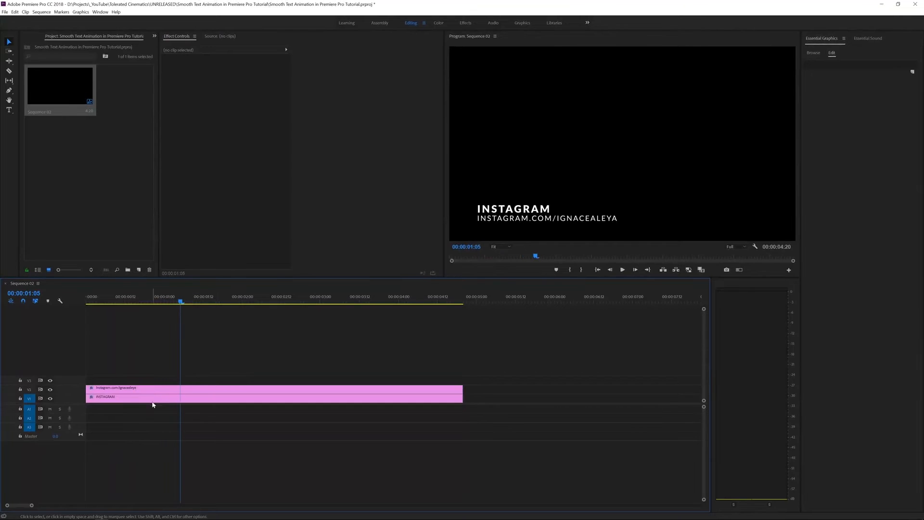
Select the address text's 1-second Position keyframe and play the slide-in from the start to check its timing
click(154, 399)
click(160, 389)
scroll(306, 247, down, 4)
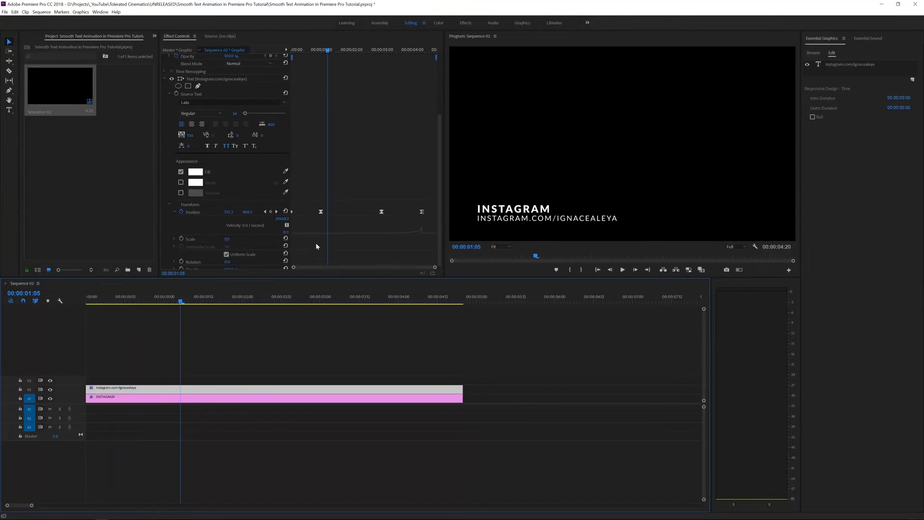
click(321, 212)
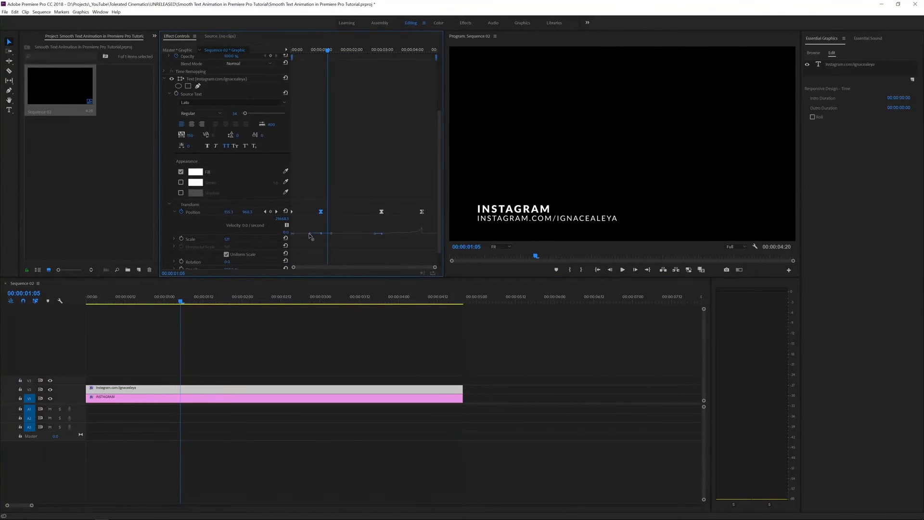
drag(180, 302, 86, 303)
key(space)
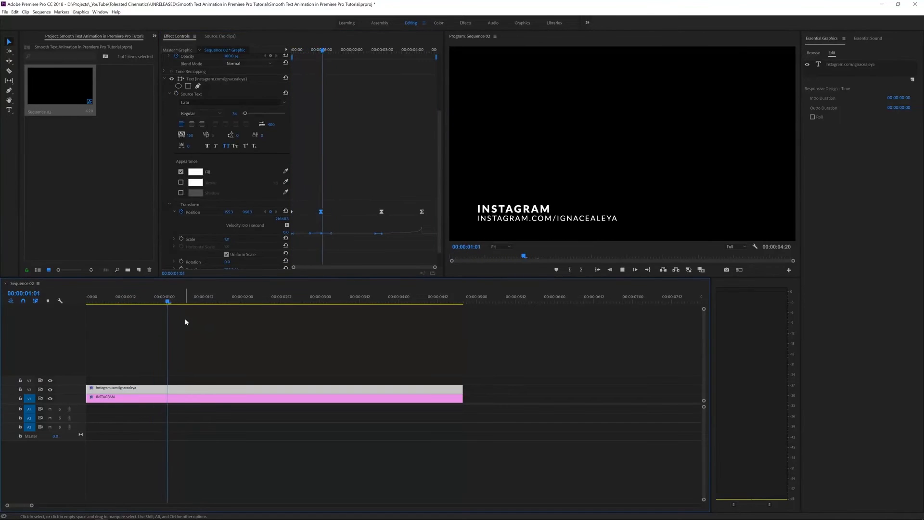
key(Home)
key(space)
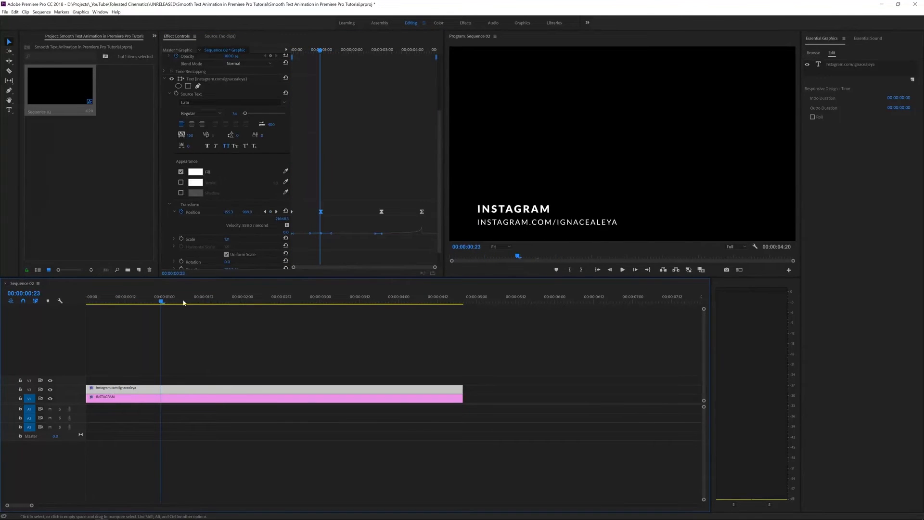
Slightly lengthen the incoming velocity handle of the address text's 1-second keyframe and play the whole animation from the start
drag(310, 234, 310, 243)
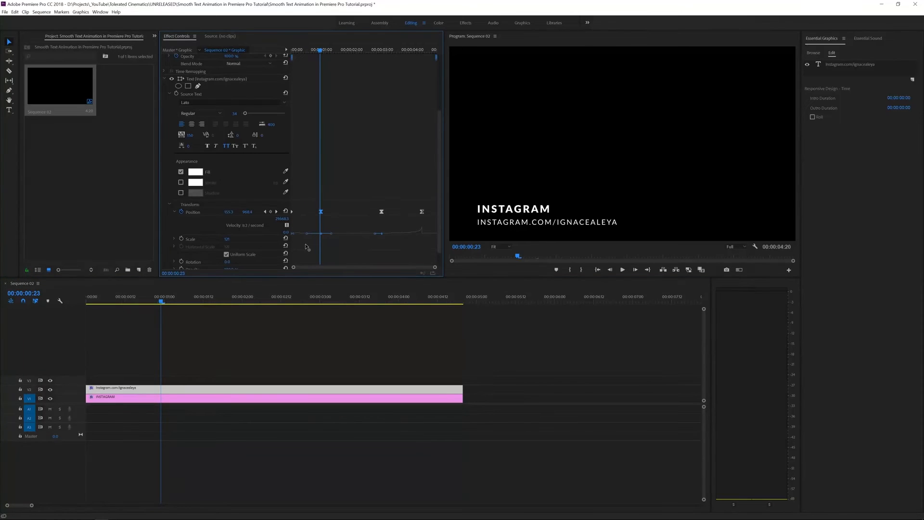
click(54, 312)
key(Home)
key(space)
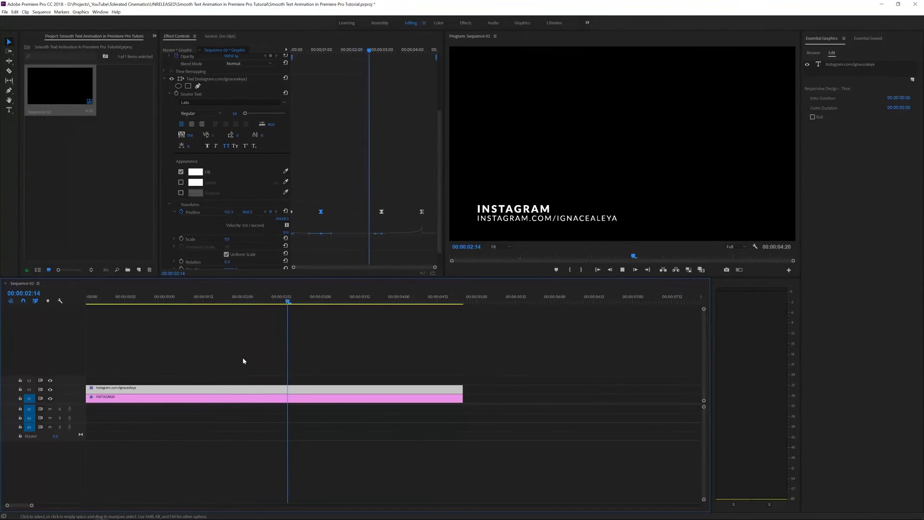
key(space)
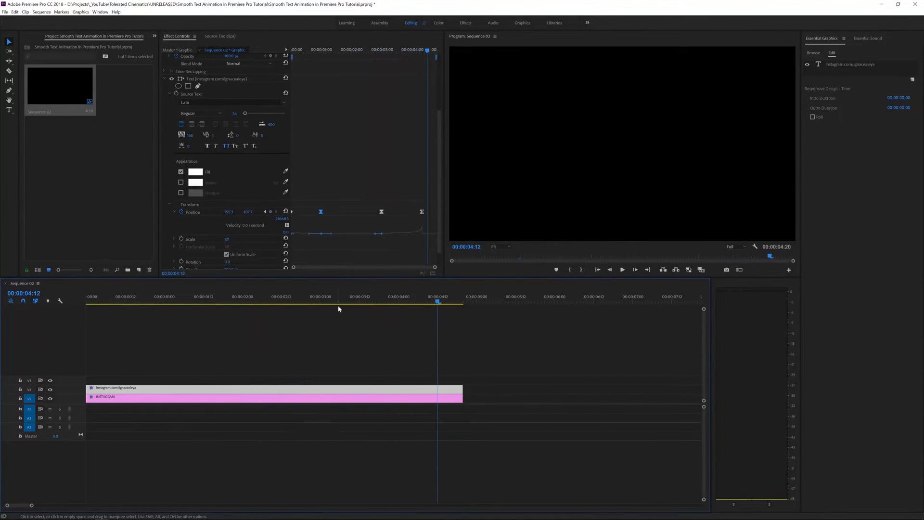
Move the address text's last Position keyframe earlier to 00:00:03:18 and play the slide-out
drag(413, 48, 410, 72)
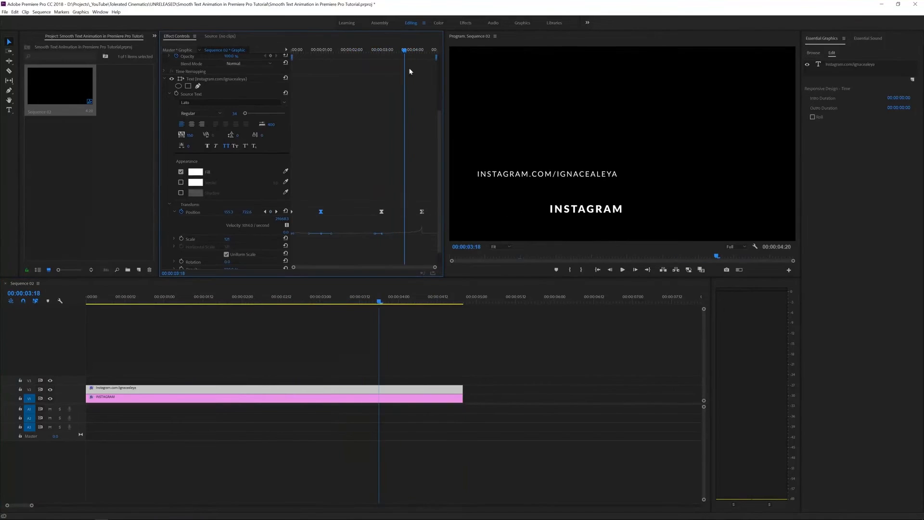
drag(422, 211, 405, 216)
click(369, 48)
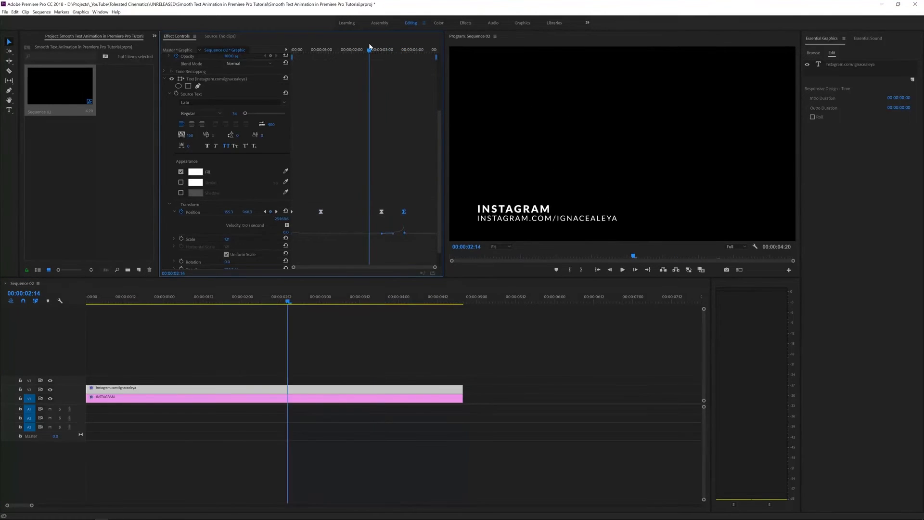
key(space)
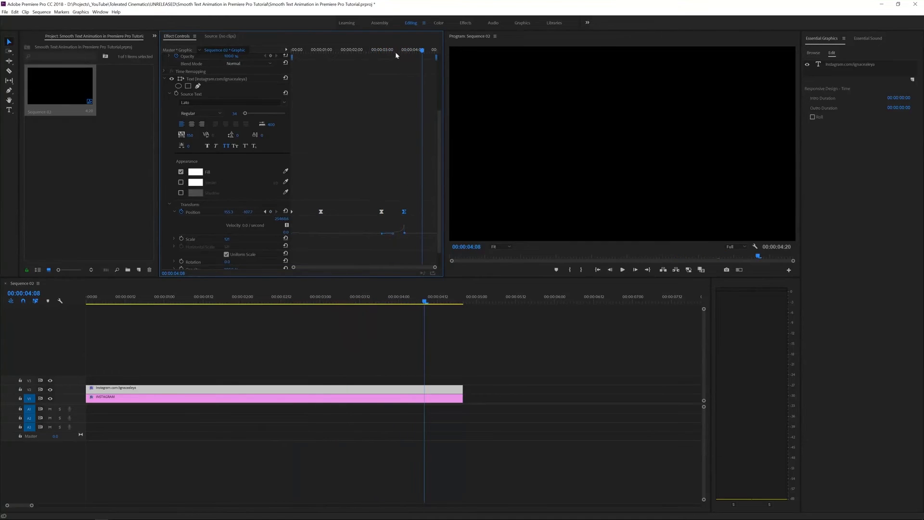
Play the whole animation from the start and scrub through the exit to check its timing
drag(401, 50, 255, 67)
key(space)
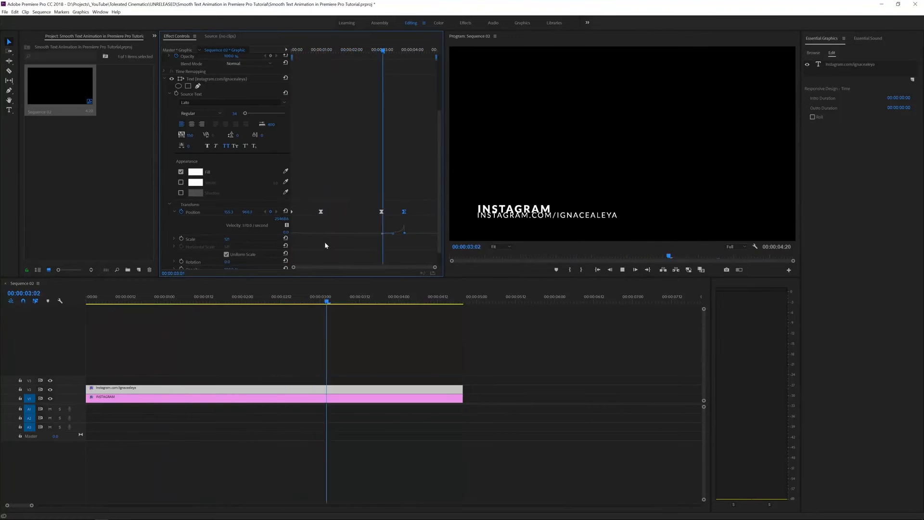
key(space)
drag(400, 54, 411, 117)
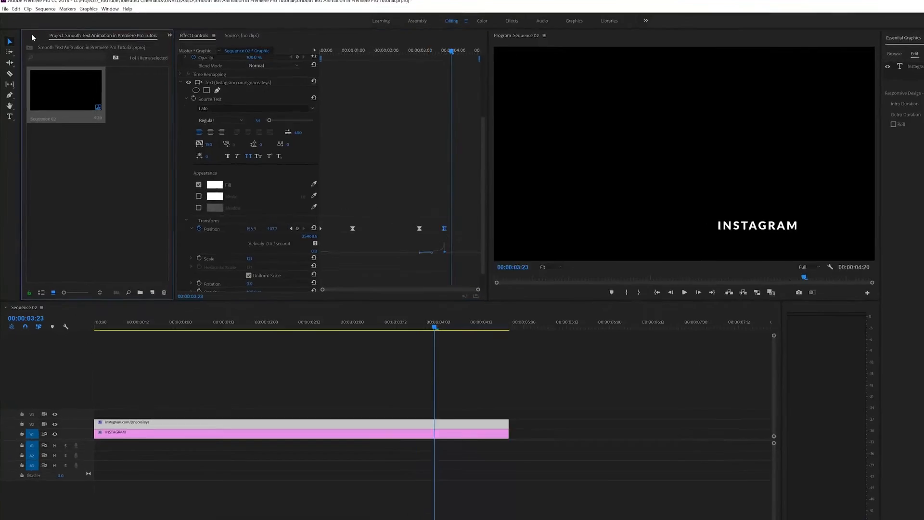
Apply the Directional Blur effect from the Blur & Sharpen video effects to the address text clip
click(155, 36)
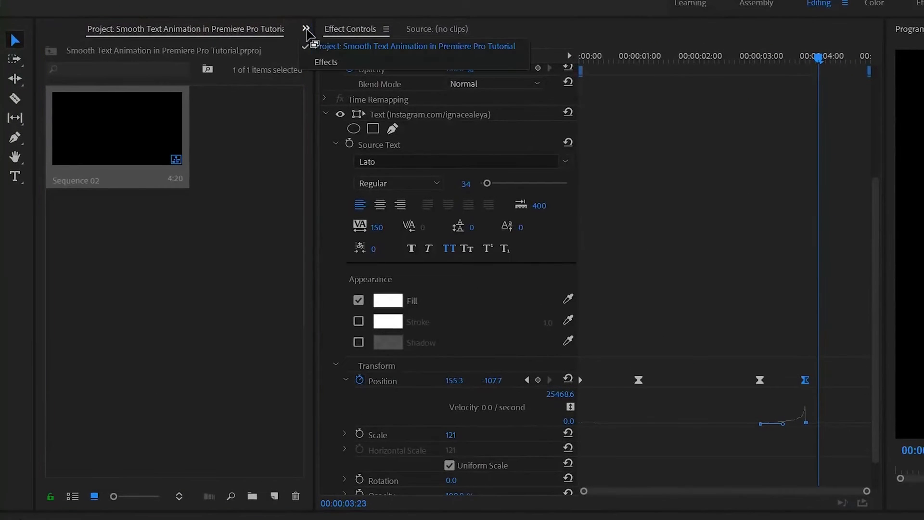
click(326, 62)
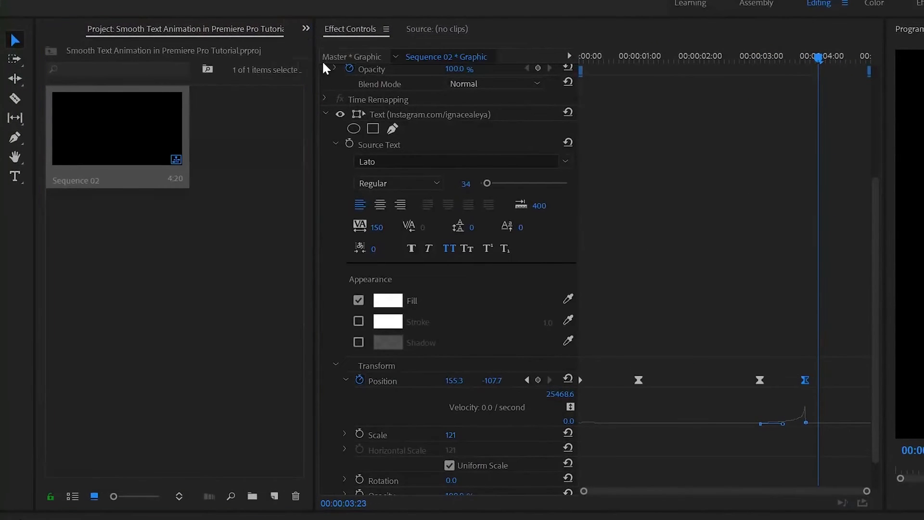
click(88, 50)
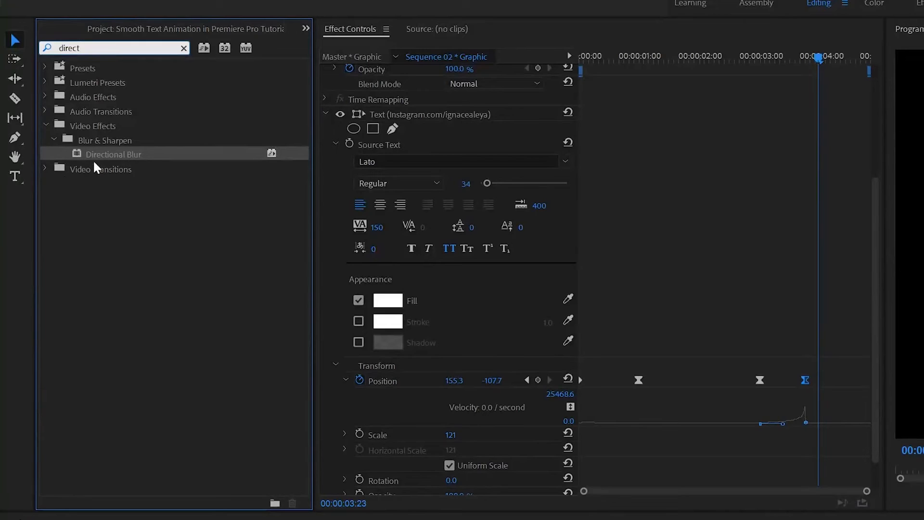
click(183, 48)
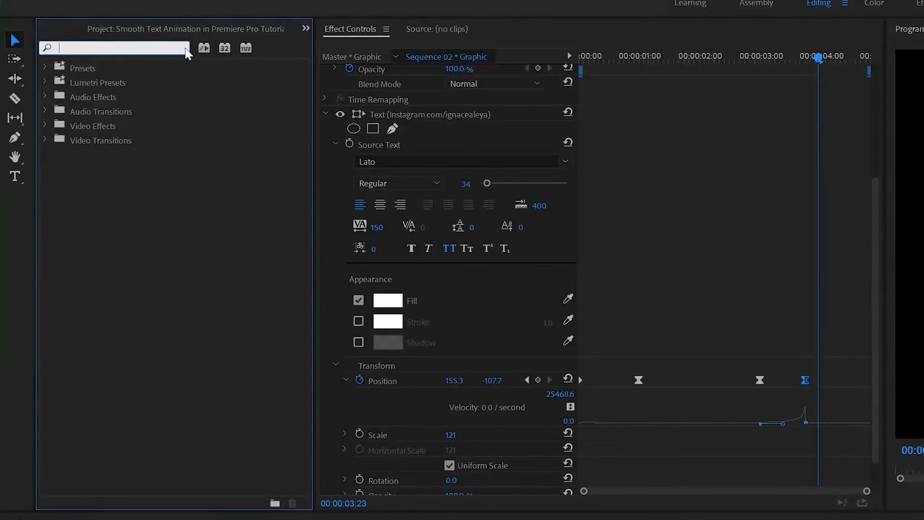
click(45, 124)
click(53, 154)
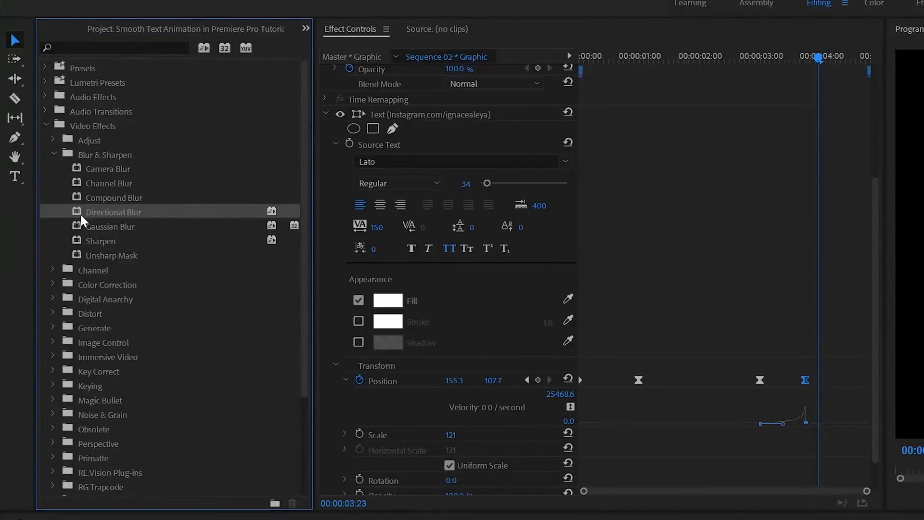
drag(118, 212, 251, 519)
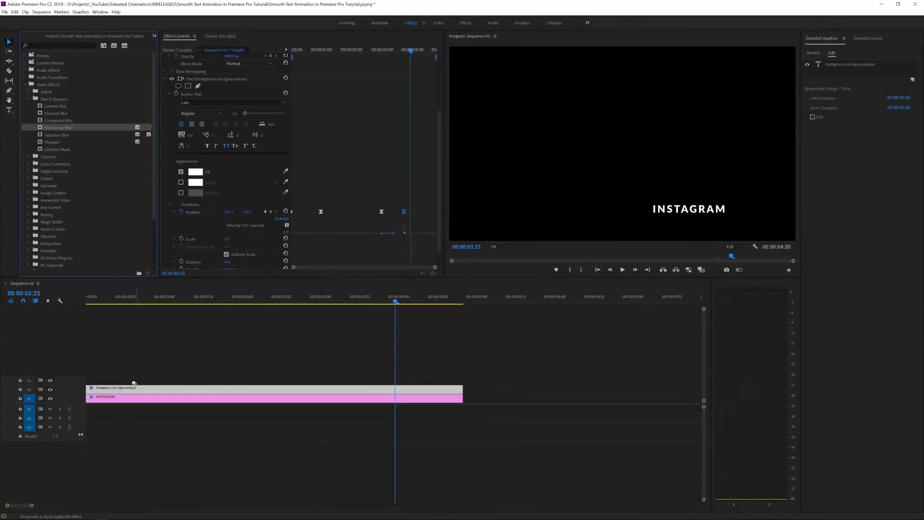
drag(126, 391, 126, 391)
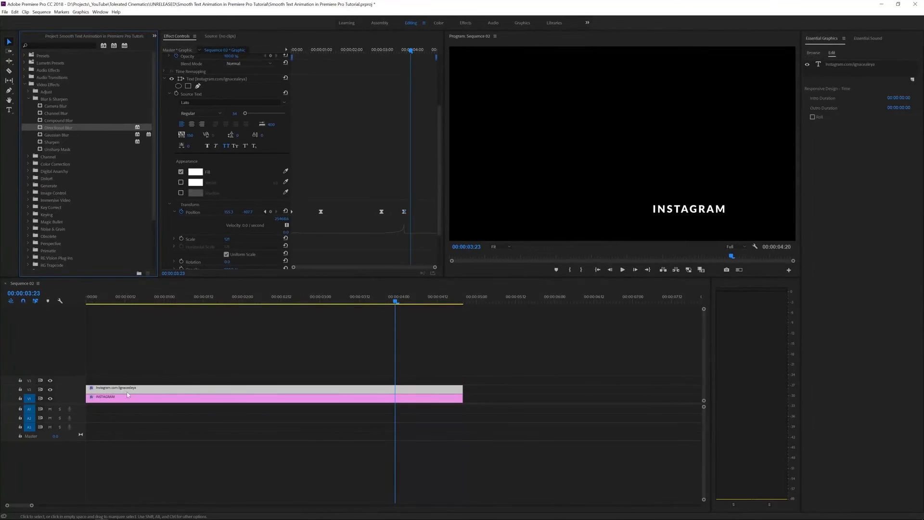
Enable animation for the Directional Blur's Blur Length on the address text at 00:00:01:00, with a value of 0
drag(137, 297, 165, 345)
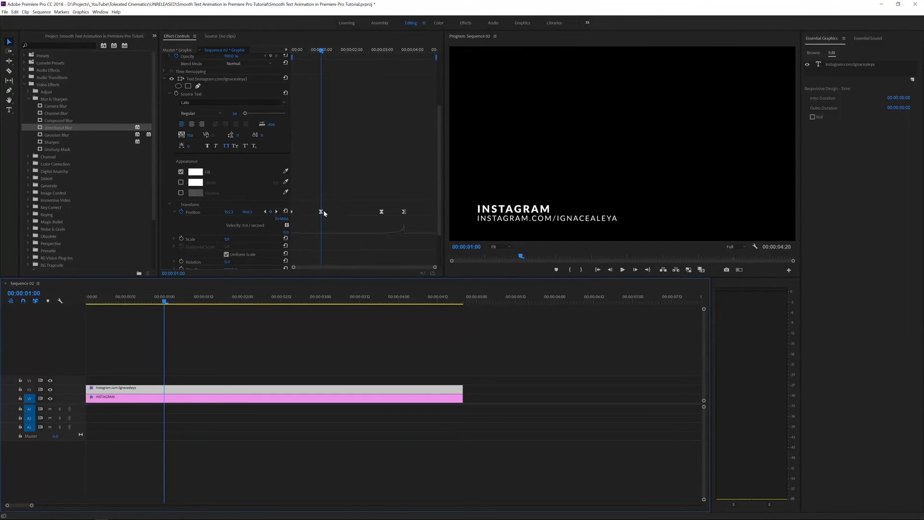
scroll(337, 199, down, 5)
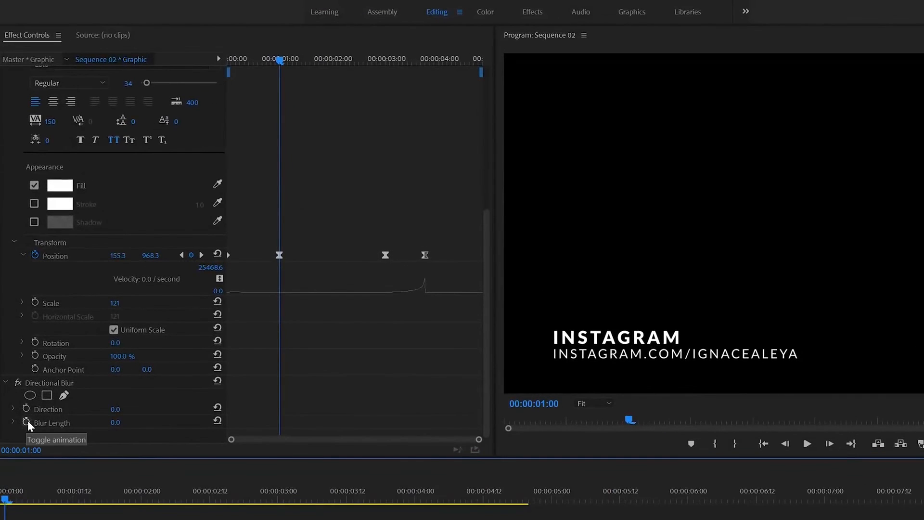
click(27, 422)
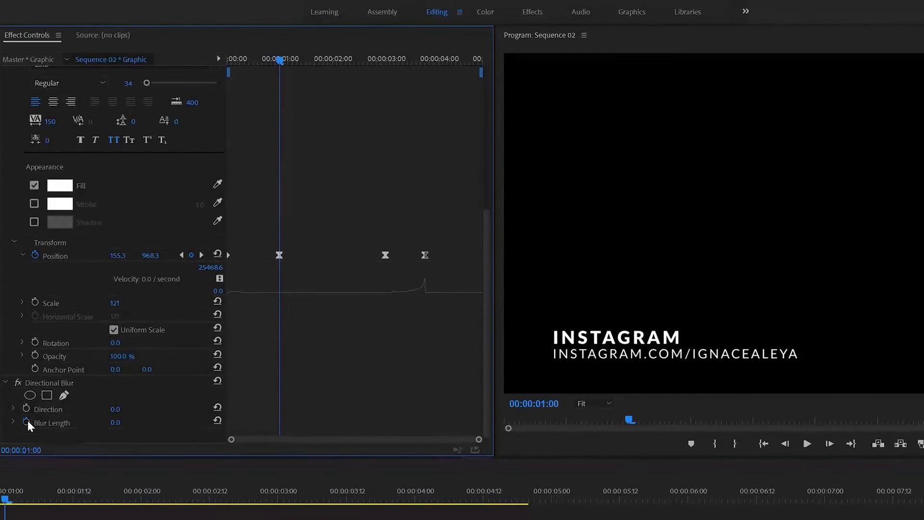
Try a Directional Blur direction of 90° on the address text and set it back to 0°
click(112, 408)
text(90)
key(Return)
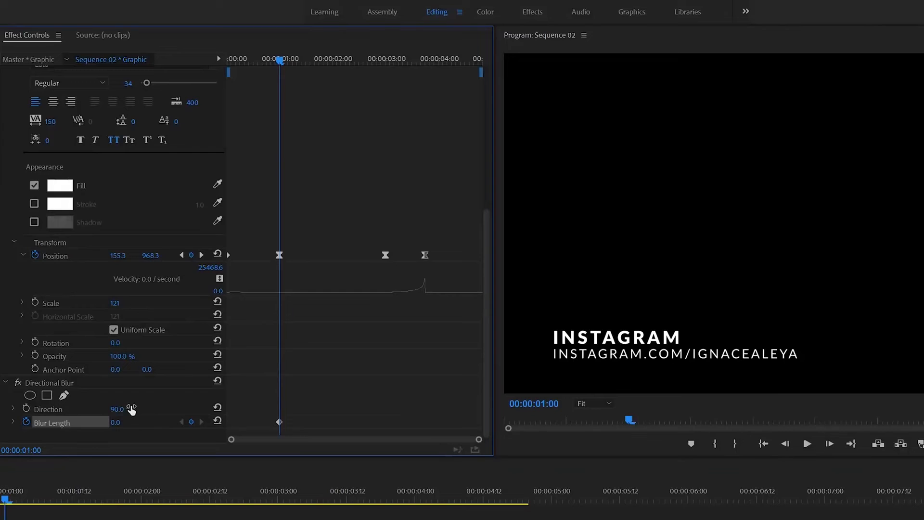
click(116, 409)
text(0)
key(Return)
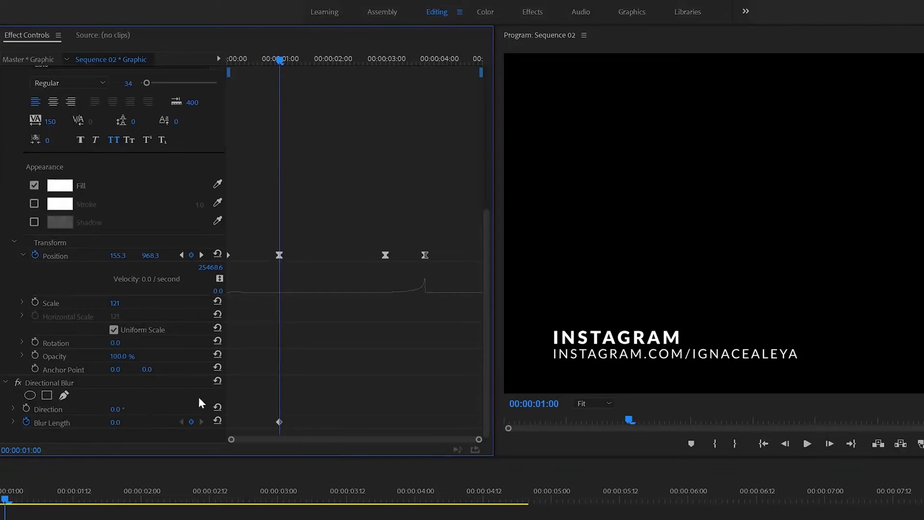
Set the address text's Blur Length to 27 at the start of the clip and scrub through the slide-in
drag(265, 58, 253, 59)
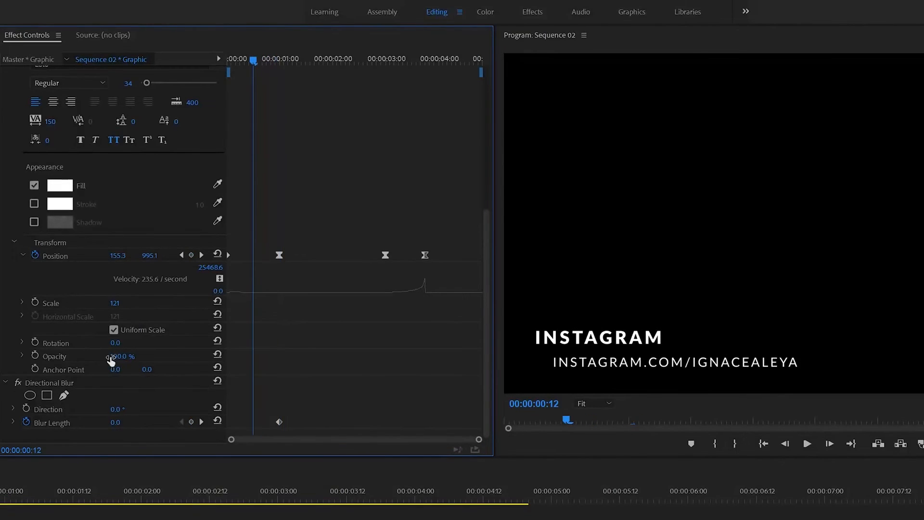
drag(114, 421, 123, 420)
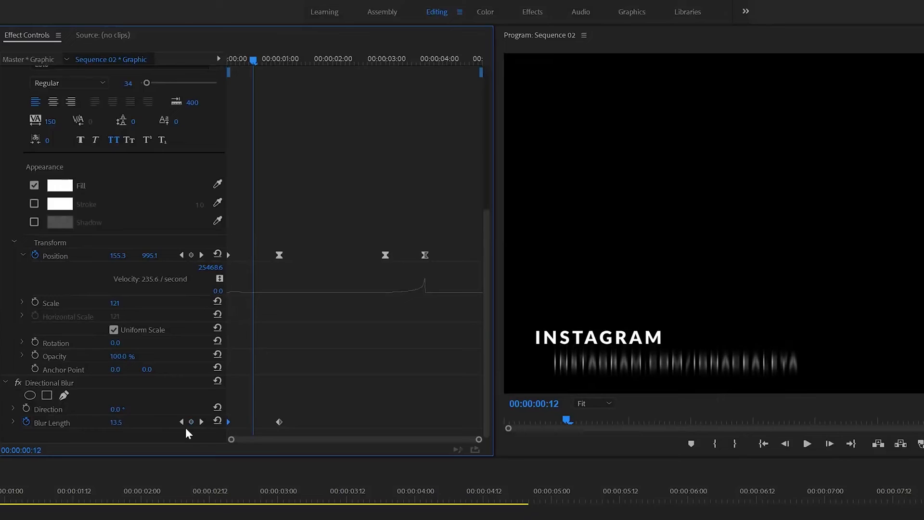
mouse_move(249, 57)
mouse_down()
mouse_move(222, 58)
mouse_move(282, 93)
mouse_move(222, 92)
mouse_move(273, 91)
mouse_up()
Change the address text's 1-second Blur Length keyframe from linear to eased interpolation
drag(302, 402, 269, 426)
right_click(280, 423)
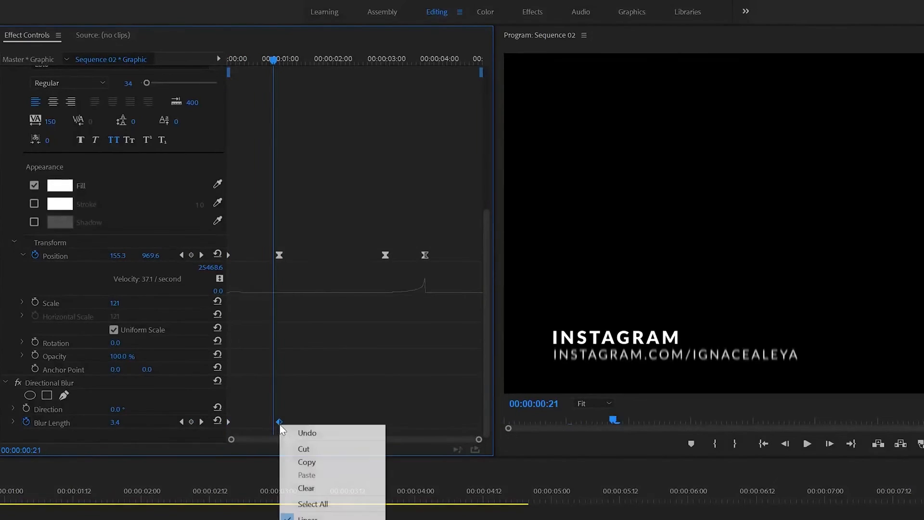
click(319, 501)
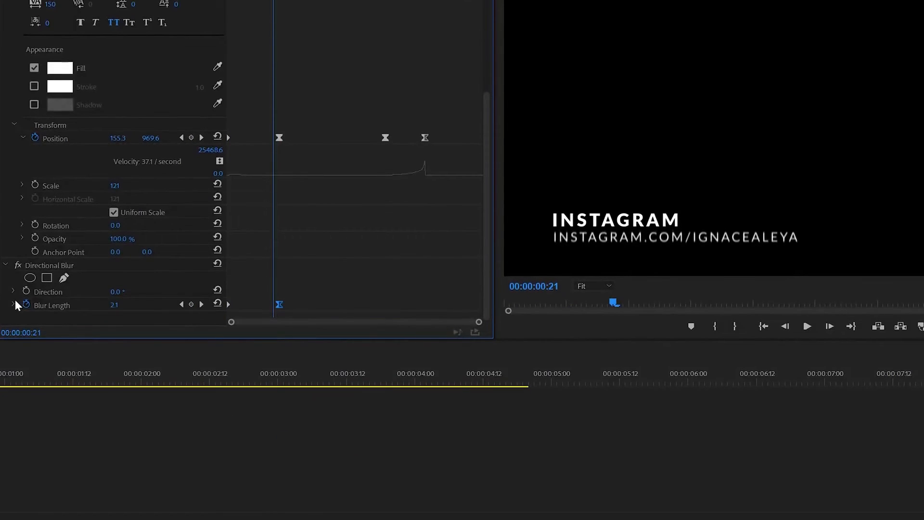
Lengthen the incoming handle of the 1-second Blur Length keyframe in its graph and play the slide-in from the start
click(14, 351)
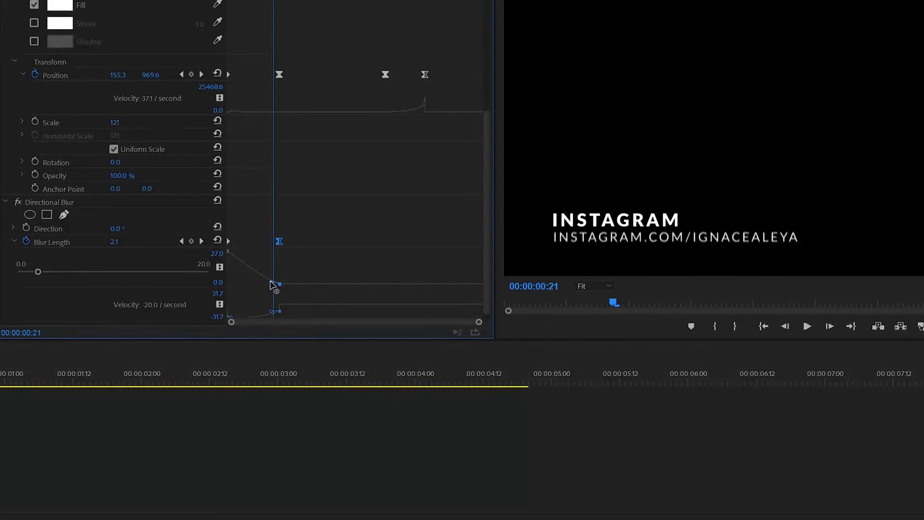
drag(271, 282, 261, 283)
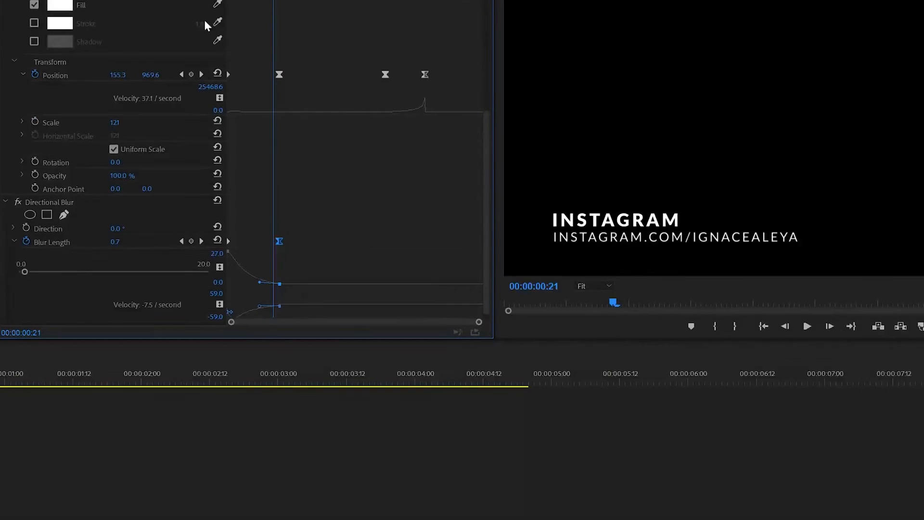
drag(274, 21, 162, 38)
key(space)
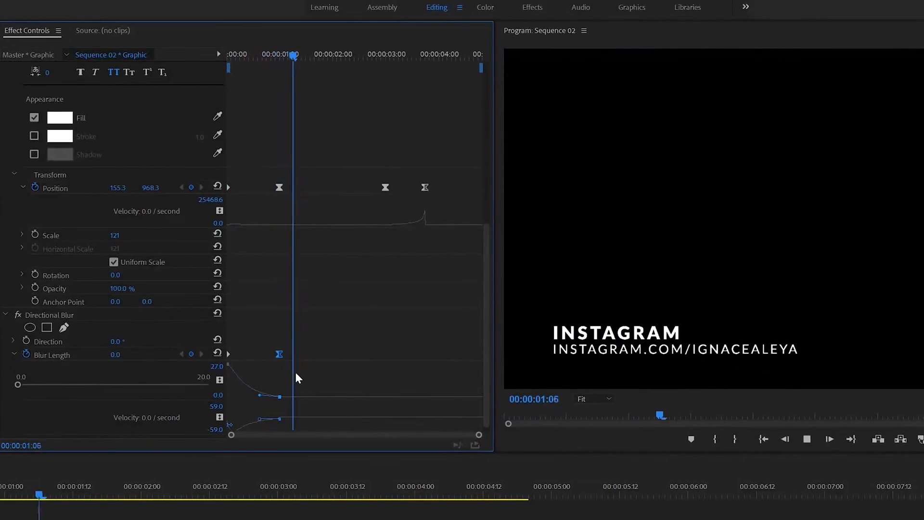
key(space)
Reduce the address text's Blur Length at 00:00:00:00 to about 10 and play the slide-in
key(Home)
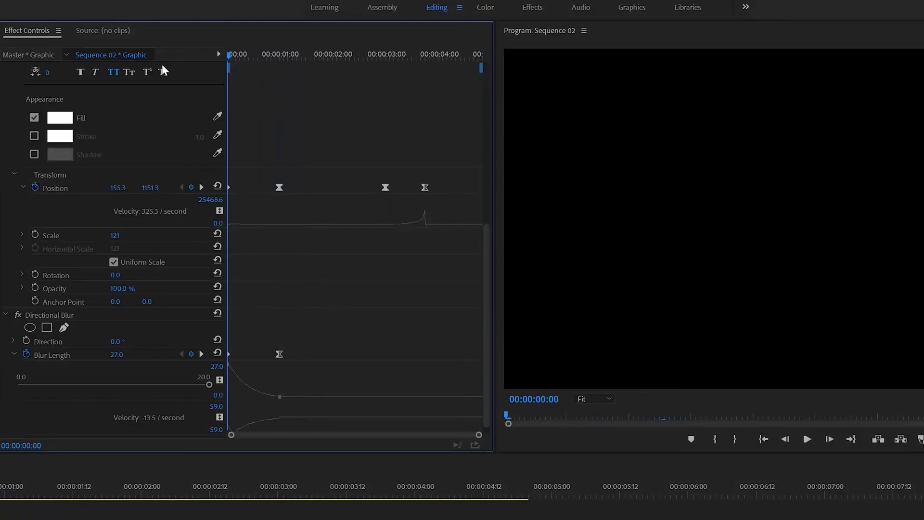
click(118, 356)
text(2.5)
key(Return)
key(space)
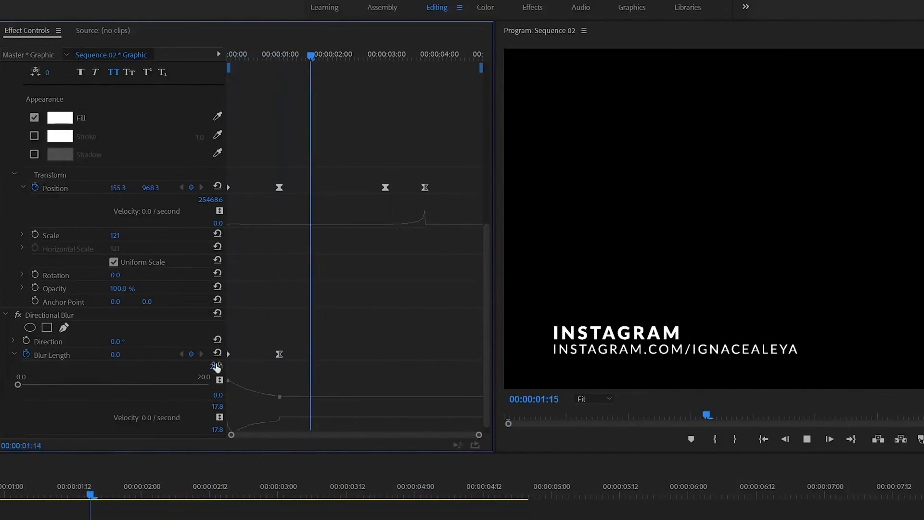
key(space)
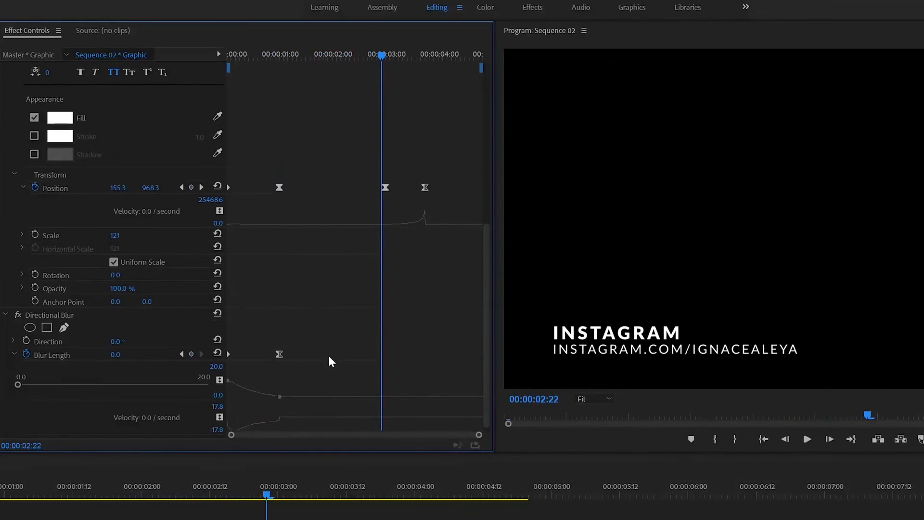
Add a Blur Length keyframe of 0 to the address text at 00:00:03:00, in line with its Position keyframe
key(Right)
key(Right)
key(Right)
key(Left)
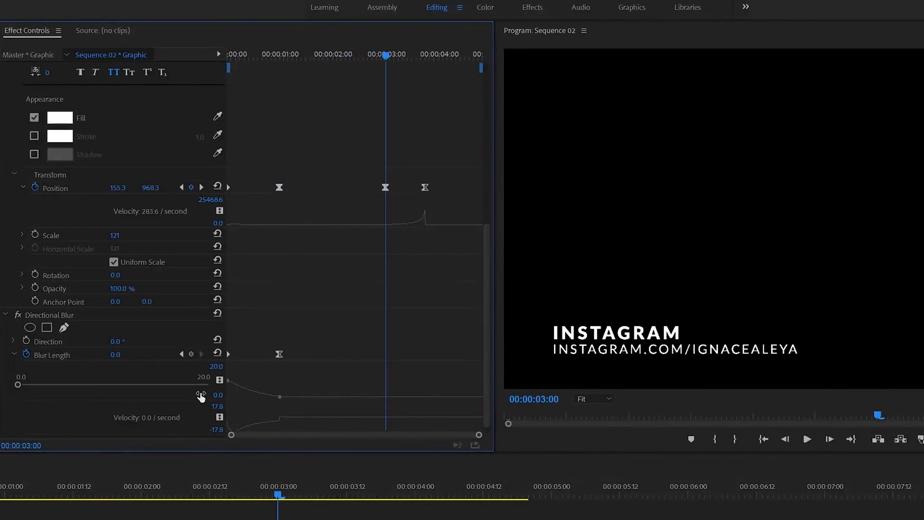
click(191, 355)
Set the address text's Blur Length to 10 at its last Position keyframe, 00:00:03:18
drag(429, 54, 427, 54)
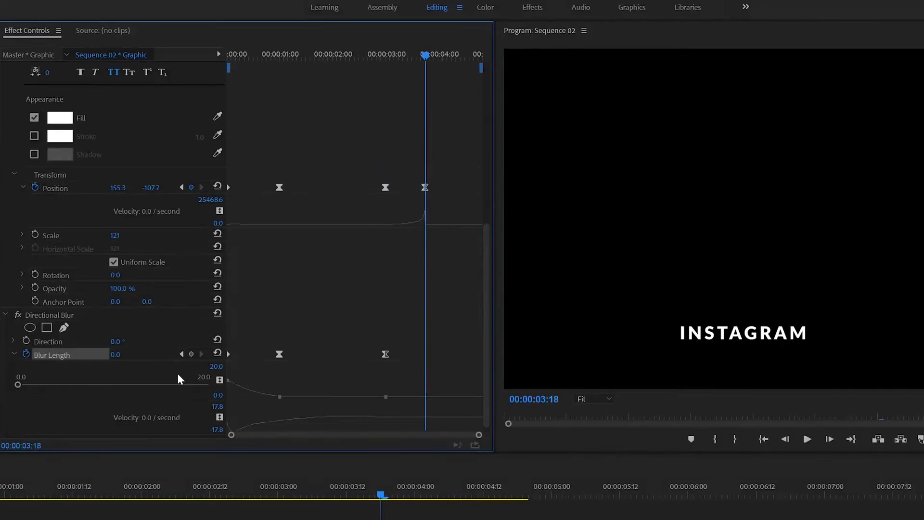
click(115, 355)
text(10)
key(Return)
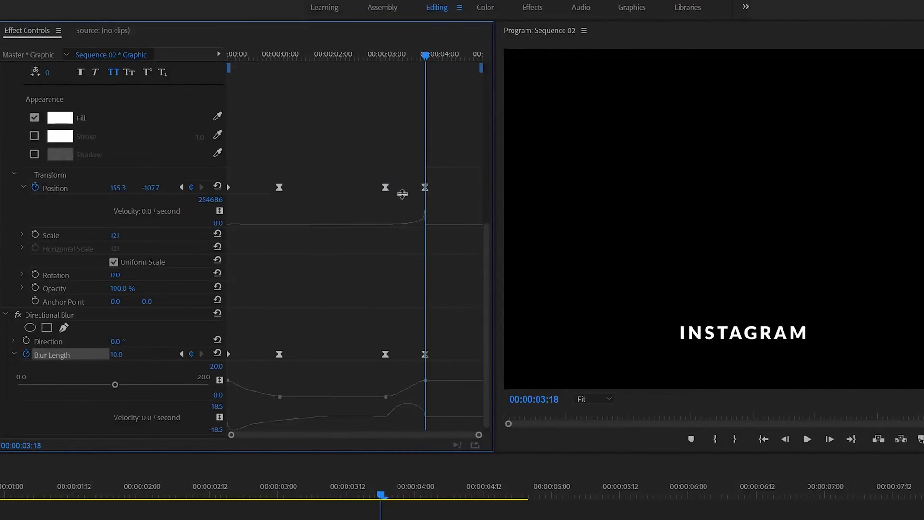
Lengthen the outgoing handle of the 3-second Blur Length keyframe and play the slide-out
click(394, 60)
click(387, 397)
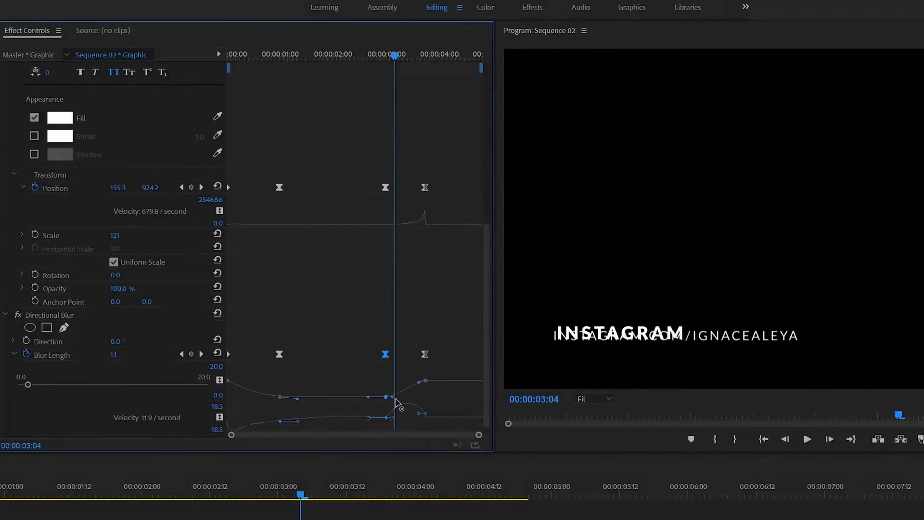
drag(394, 398, 405, 400)
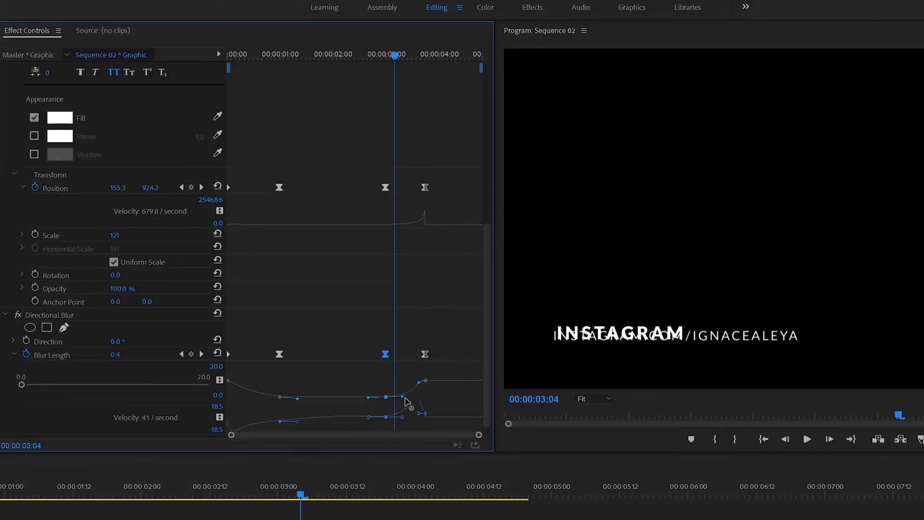
click(376, 57)
key(space)
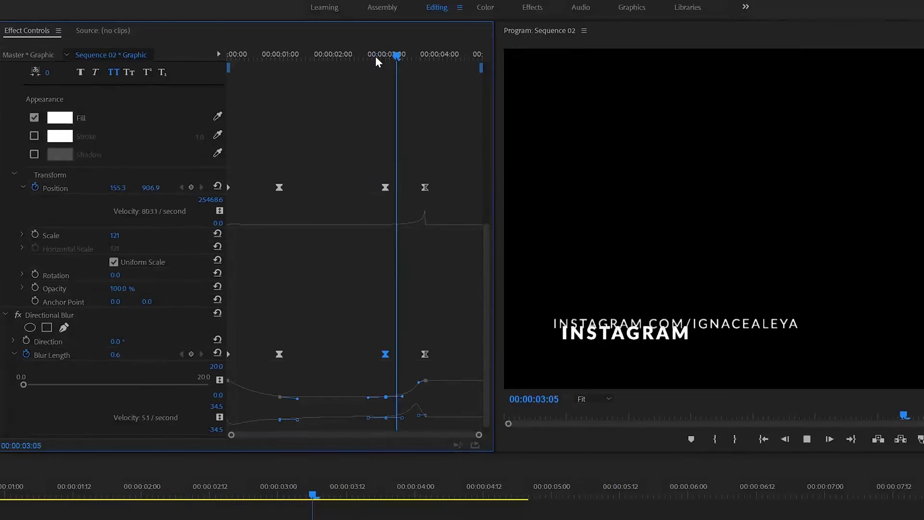
Raise the address text's Blur Length at 00:00:03:18 to 25
click(423, 53)
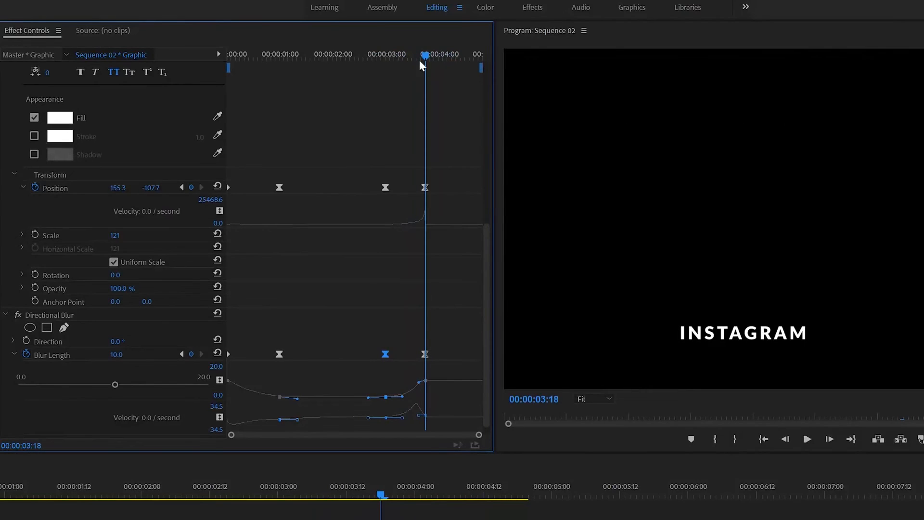
click(117, 354)
text(25)
key(Return)
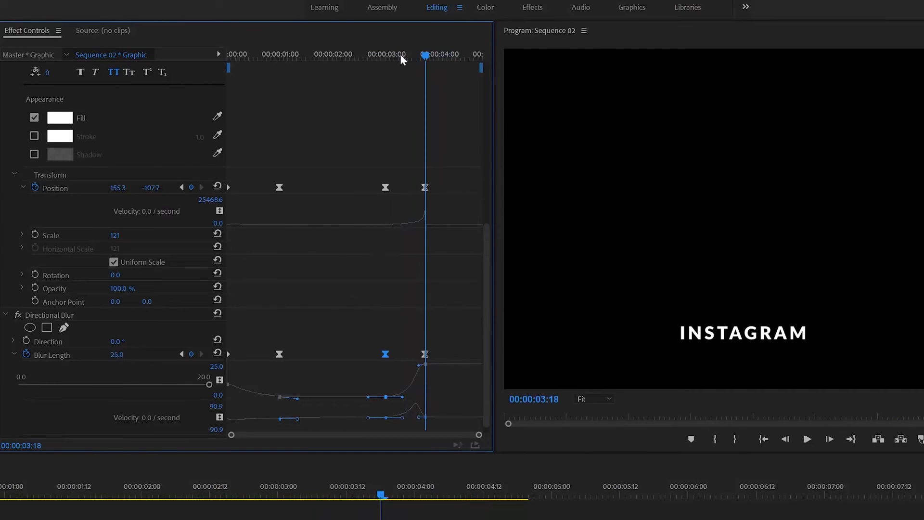
Play the address text's slide-out and the full animation to review the directional blur
click(383, 53)
key(space)
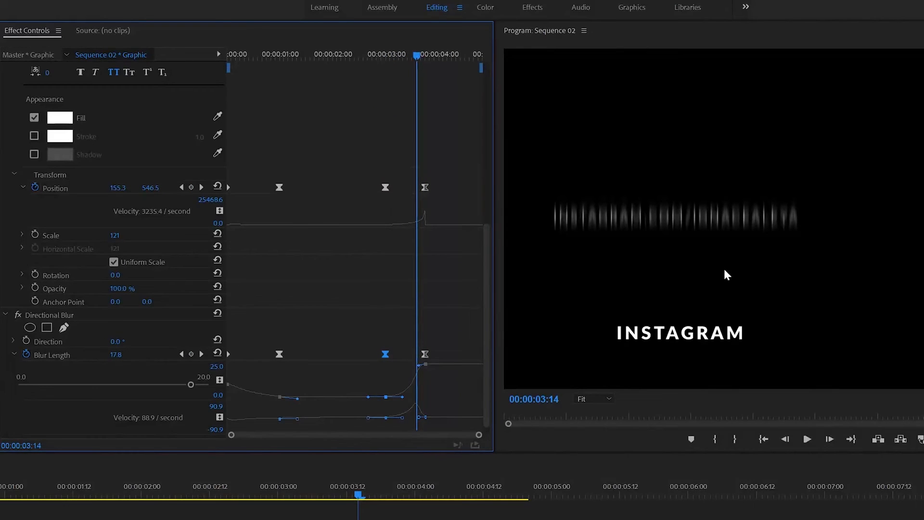
click(327, 59)
key(space)
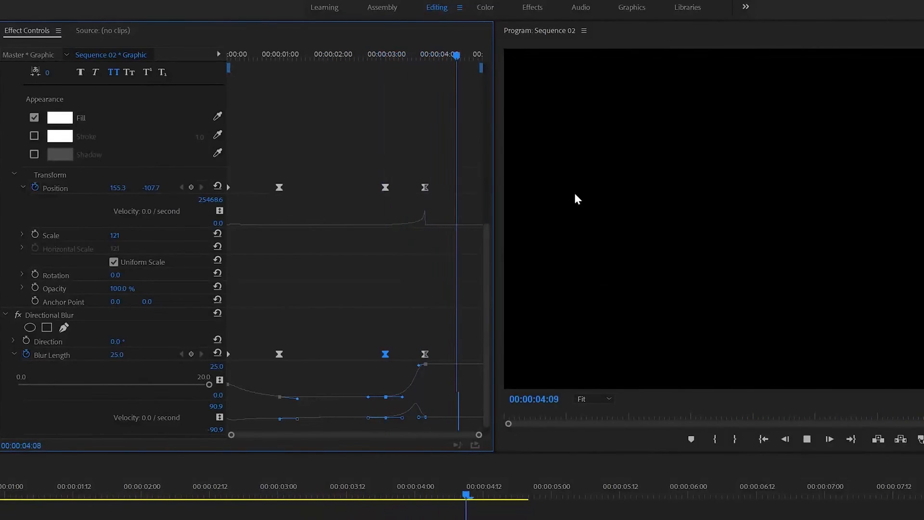
key(space)
click(351, 53)
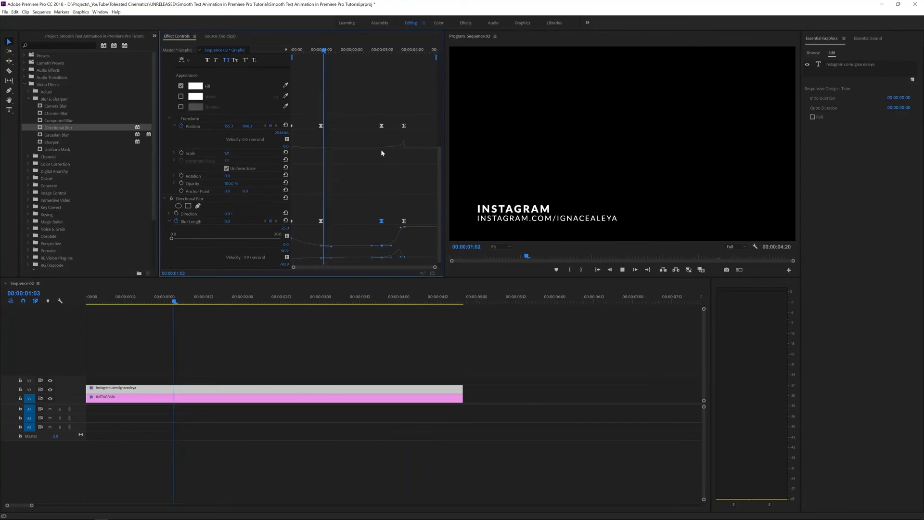
key(space)
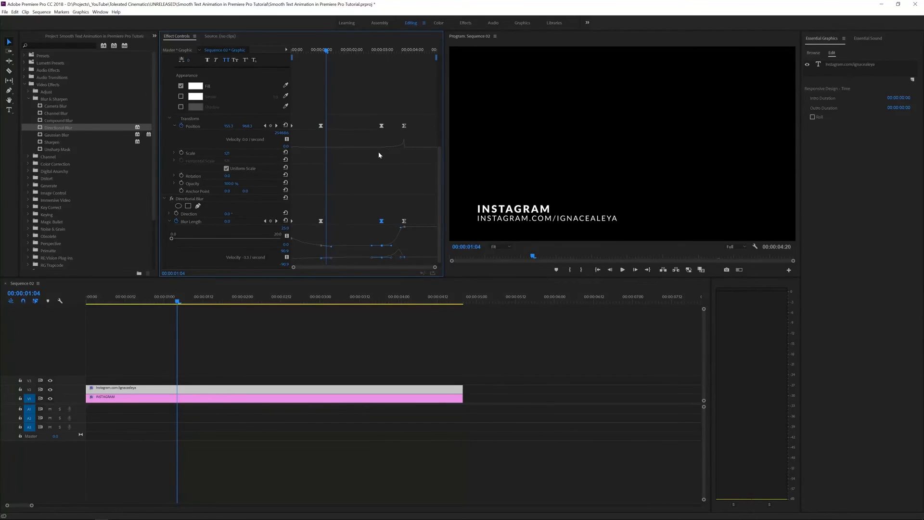
Apply the Directional Blur effect to the INSTAGRAM title clip
click(136, 399)
scroll(226, 216, down, 3)
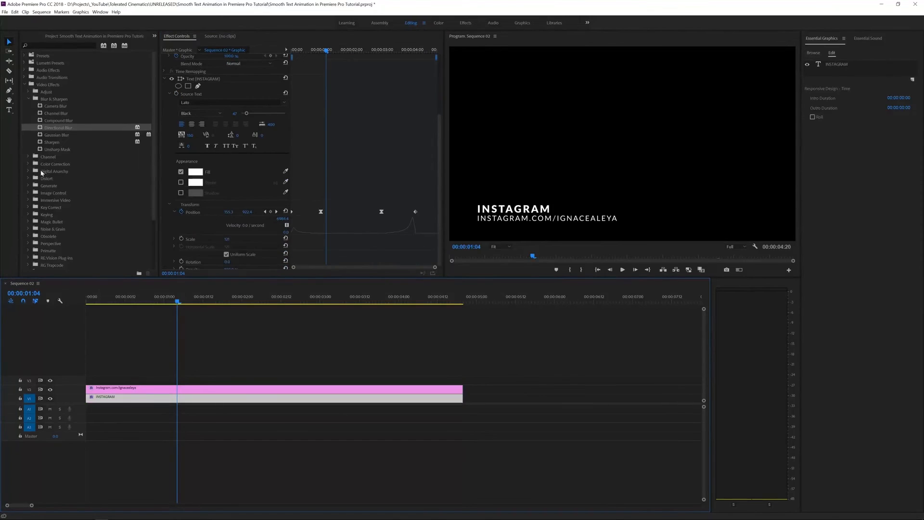
drag(57, 136, 135, 398)
Add Blur Length keyframes of 0 to the INSTAGRAM title at 00:00:01:00 and 00:00:03:00, in line with its Position keyframes
drag(318, 51, 282, 58)
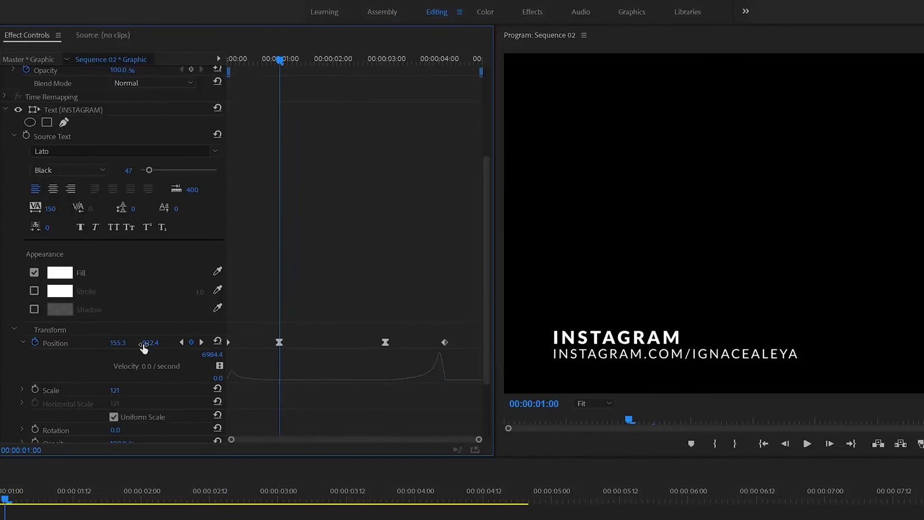
scroll(303, 337, down, 3)
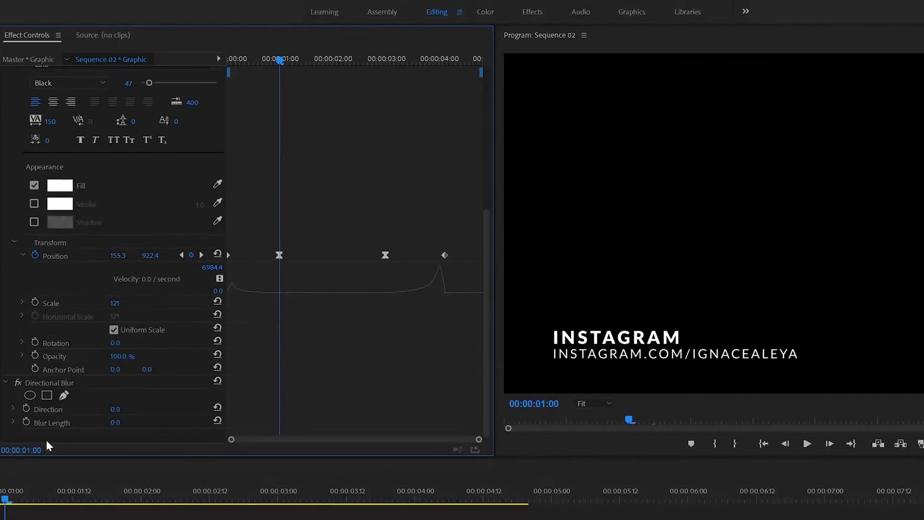
click(26, 423)
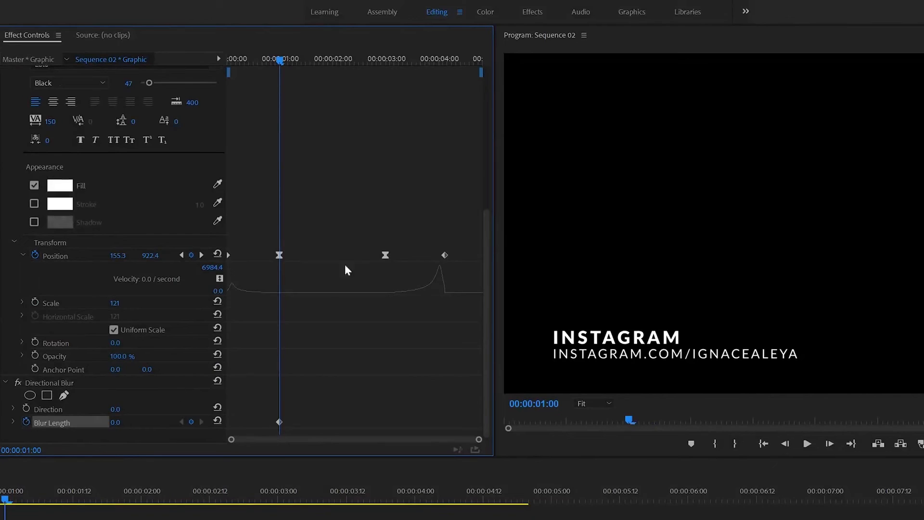
click(388, 61)
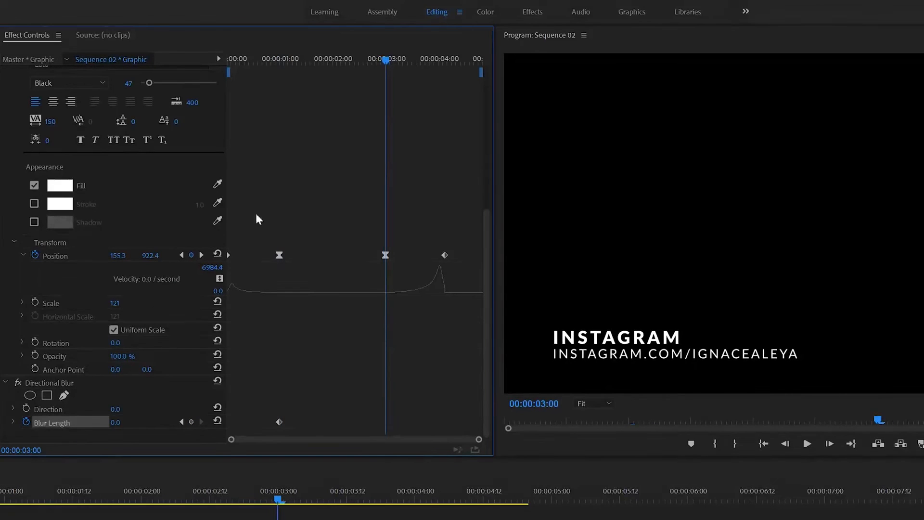
click(191, 422)
Set the INSTAGRAM title's blur Direction to 90° to match its horizontal slide
click(113, 410)
text(90)
key(Return)
Set the title's Blur Length to 25 at its first and last Position keyframes, 00:00:00:00 and 00:00:04:03
drag(295, 57, 94, 83)
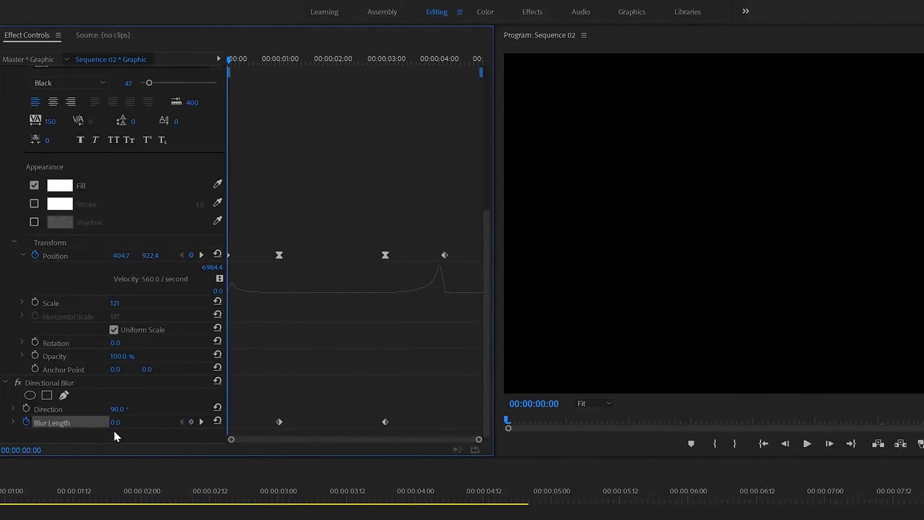
drag(429, 59, 446, 66)
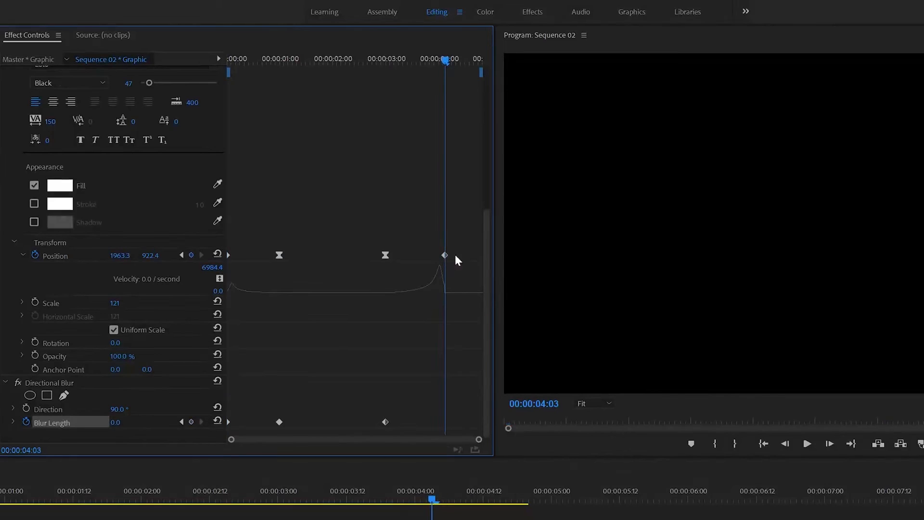
click(116, 422)
text(25)
key(Return)
Smooth the interpolation of the title's 1-second and 3-second Blur Length keyframes and show the property's graph
drag(401, 402, 258, 442)
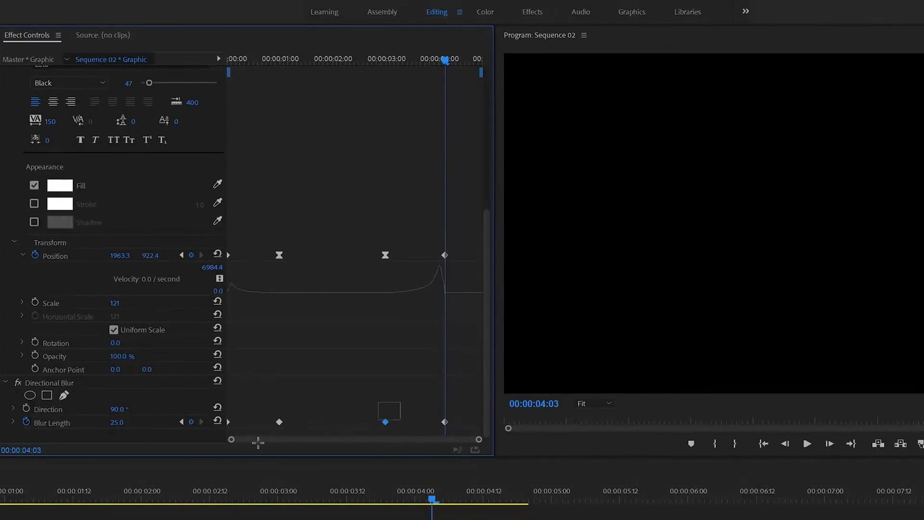
right_click(278, 421)
click(308, 519)
click(13, 421)
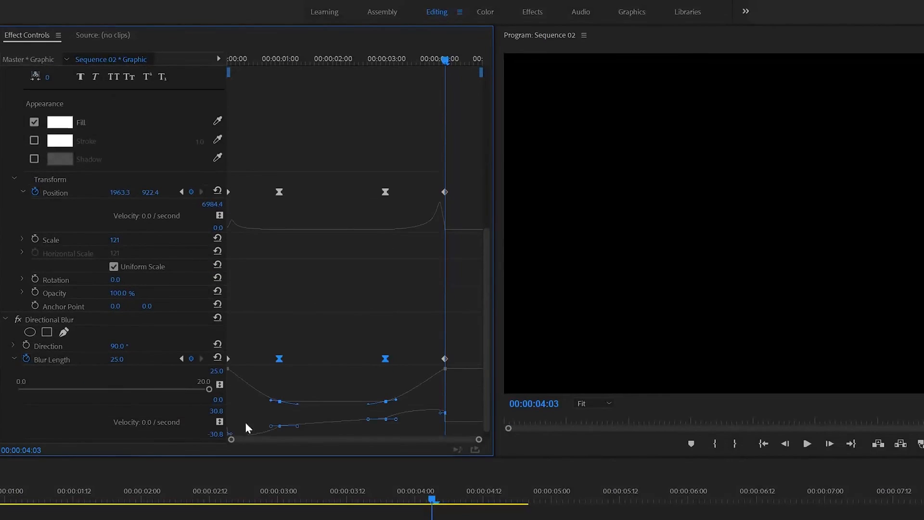
Flatten and lengthen the handles of the title's two middle Blur Length keyframes so the blur curve rises steeply at the end
drag(270, 395, 289, 412)
scroll(282, 434, down, 1)
drag(297, 420, 317, 415)
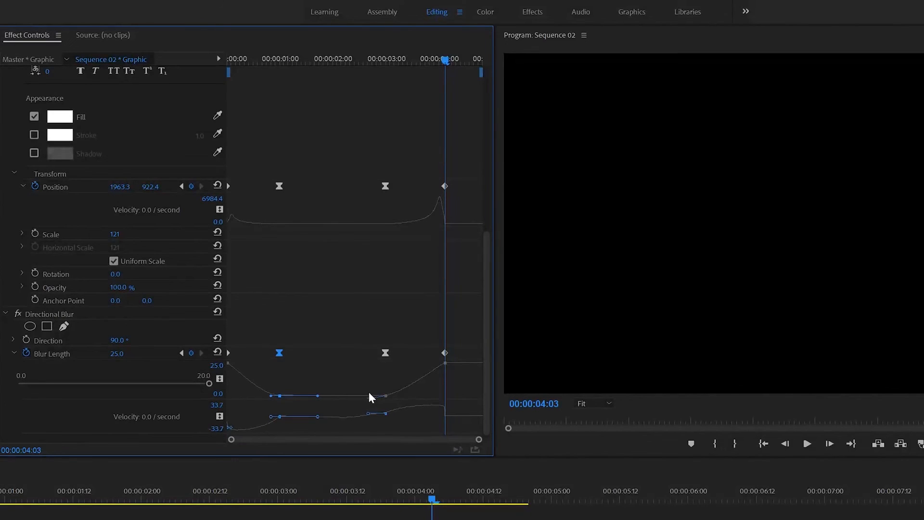
drag(369, 392, 421, 448)
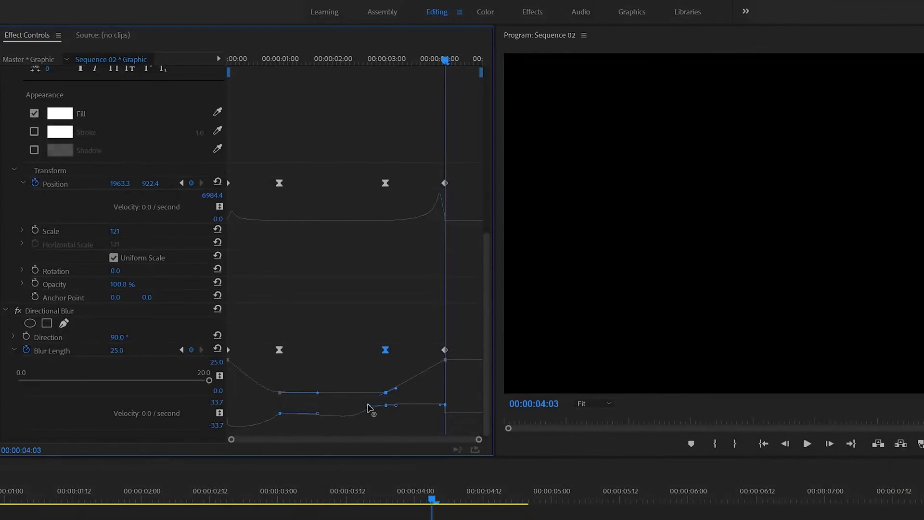
drag(369, 408, 421, 413)
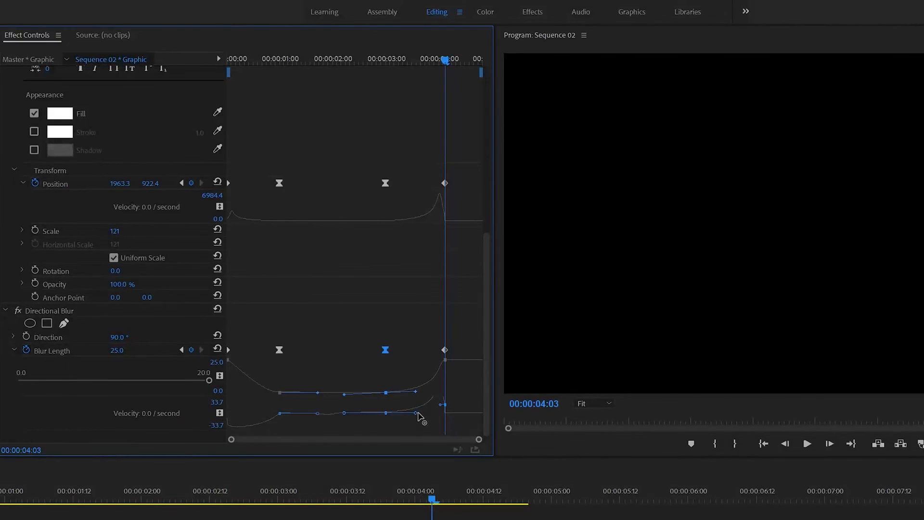
Set the title's Blur Length at 00:00:00:00 to 10 and play the animation from the start
click(228, 216)
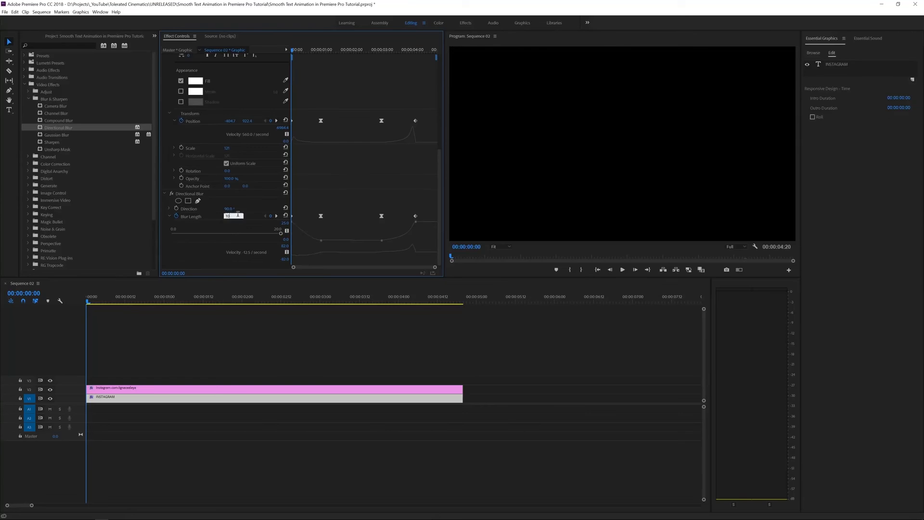
text(10)
key(Return)
key(space)
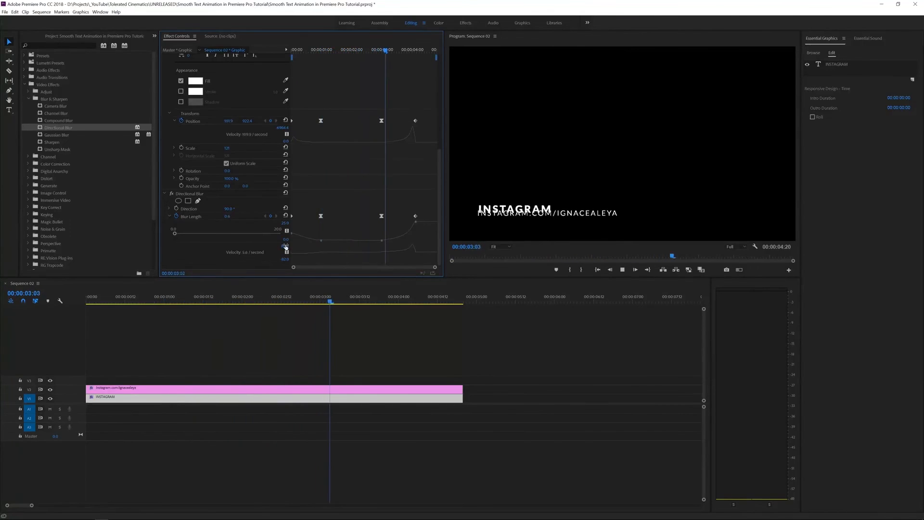
click(372, 50)
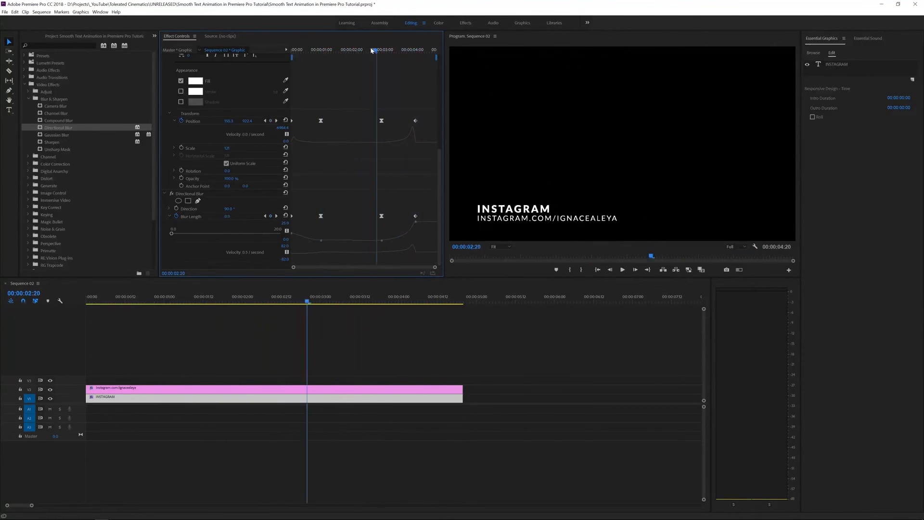
drag(371, 49, 132, 49)
key(space)
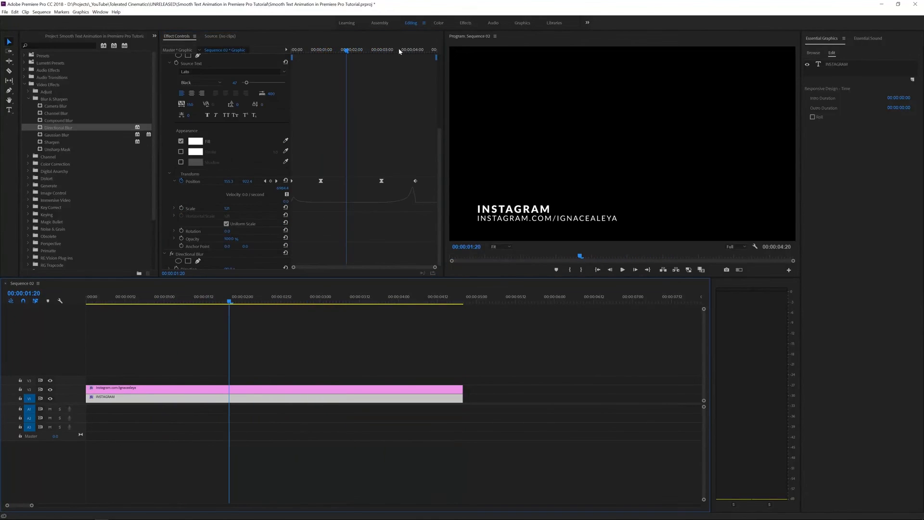
Trim the INSTAGRAM clip to end at 00:00:04:03 and give it intro and outro durations of 00:00:01:08
drag(385, 51, 417, 68)
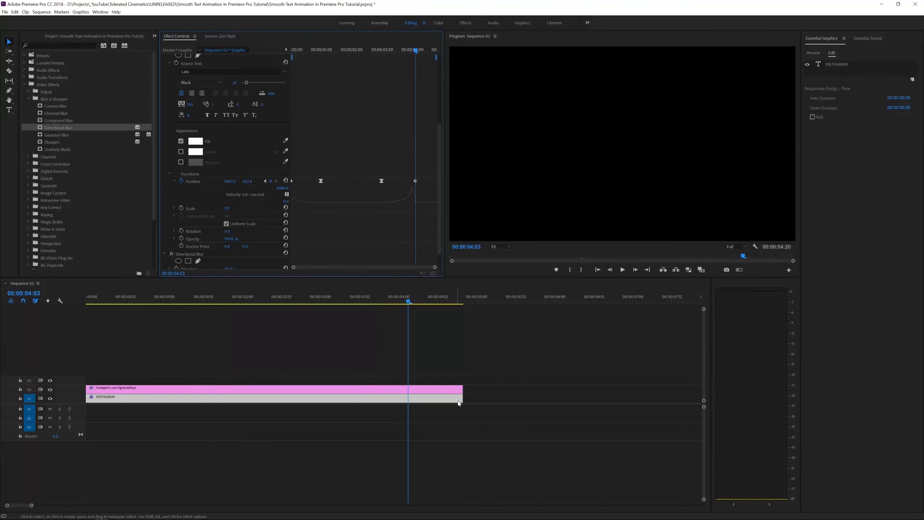
drag(462, 398, 408, 398)
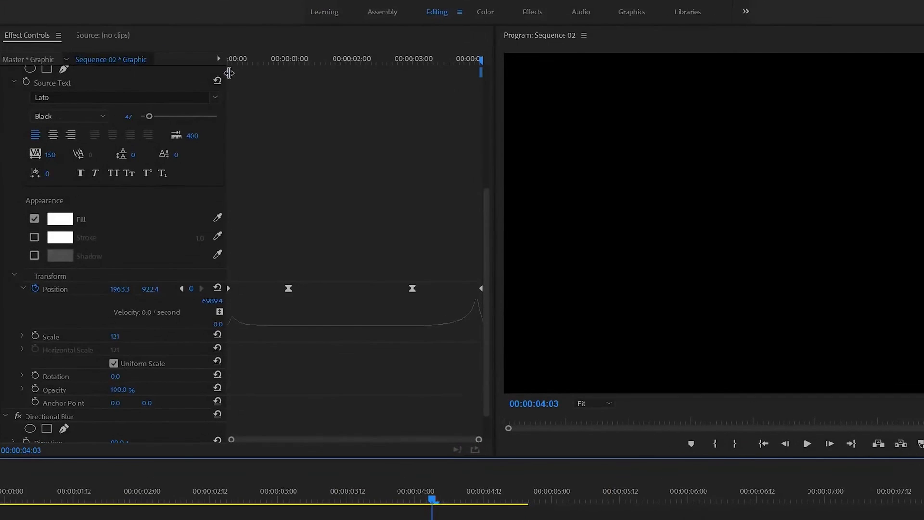
drag(230, 73, 304, 72)
drag(480, 75, 405, 74)
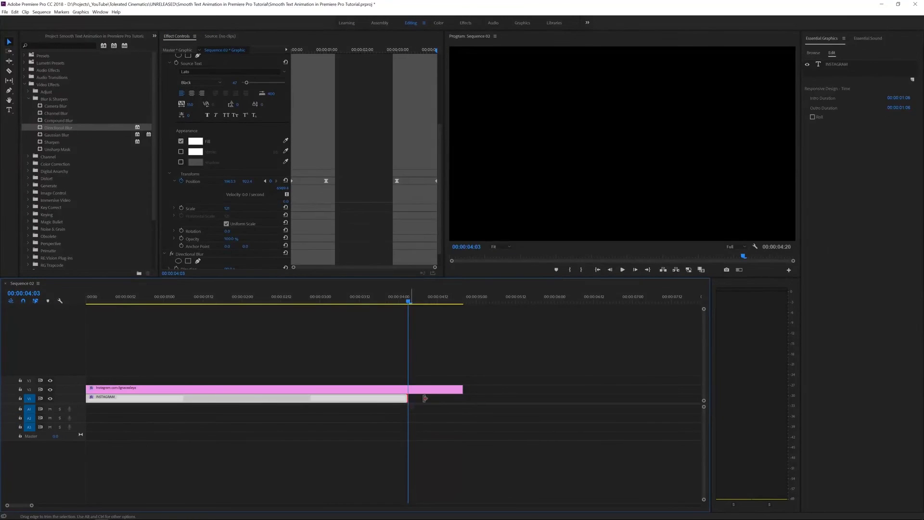
Extend the INSTAGRAM clip to end at about 00:00:05:07 and play it to test the protected intro and outro
drag(426, 398, 517, 398)
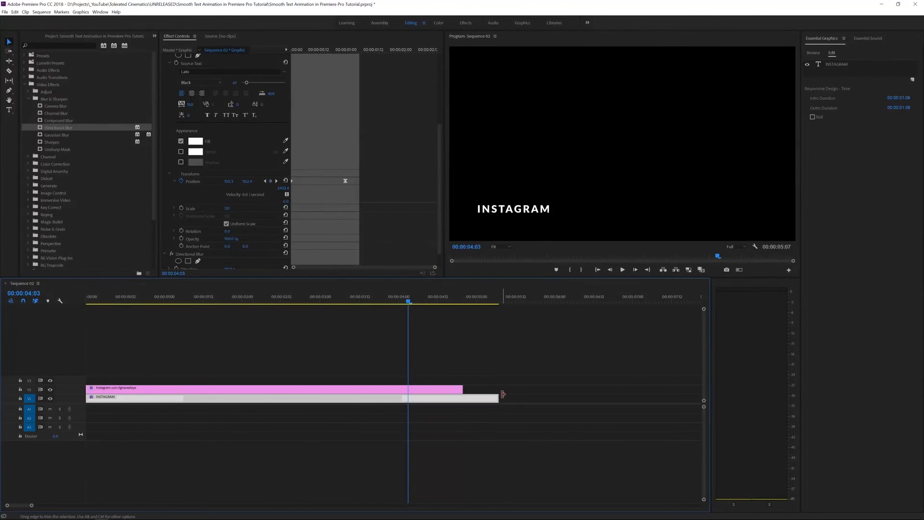
click(475, 349)
click(464, 399)
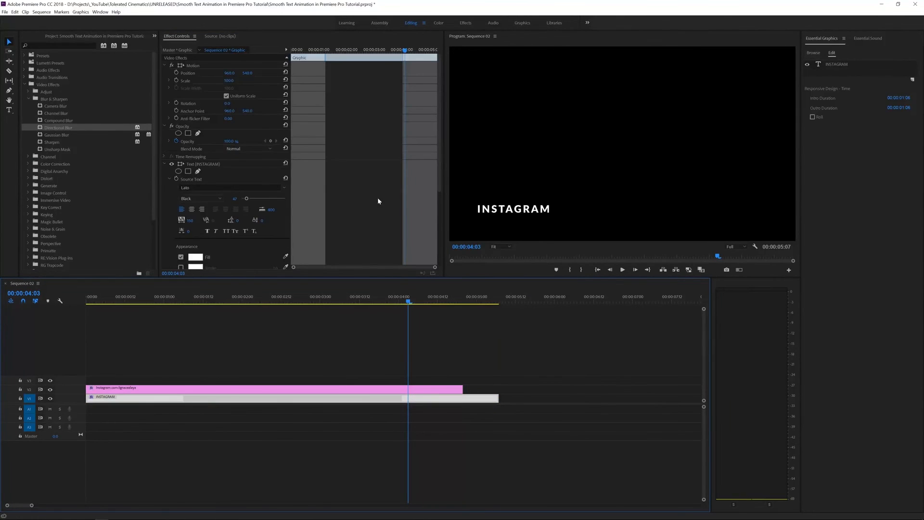
scroll(378, 201, down, 5)
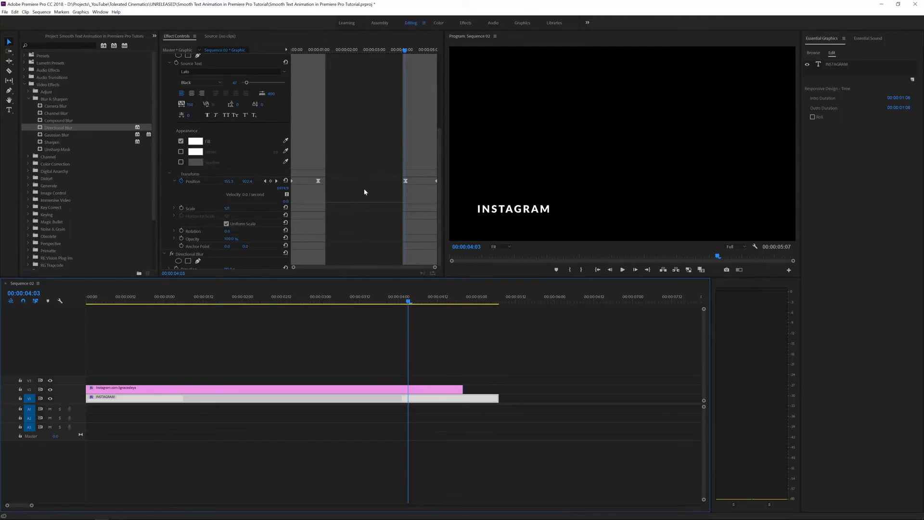
key(Home)
key(space)
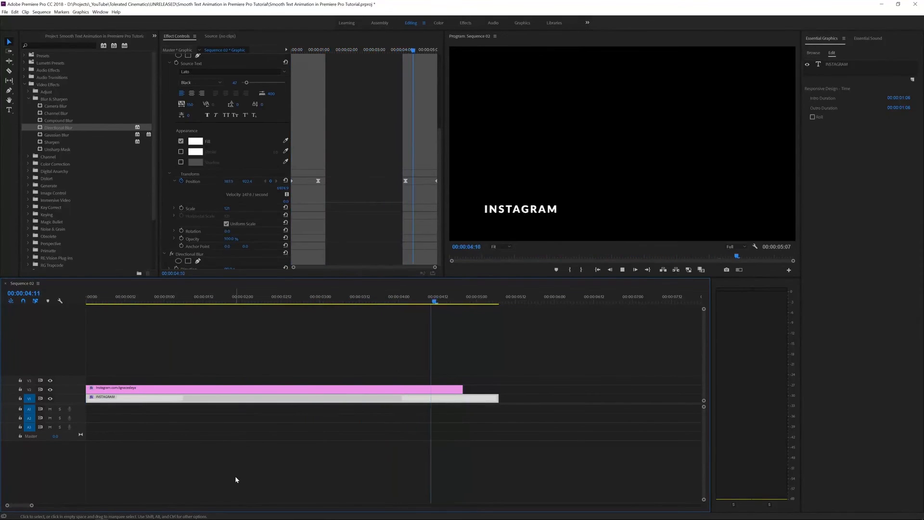
key(space)
Shorten the INSTAGRAM clip to end just before the 3-second mark and play the animation from the start
drag(499, 398, 306, 395)
key(Home)
key(space)
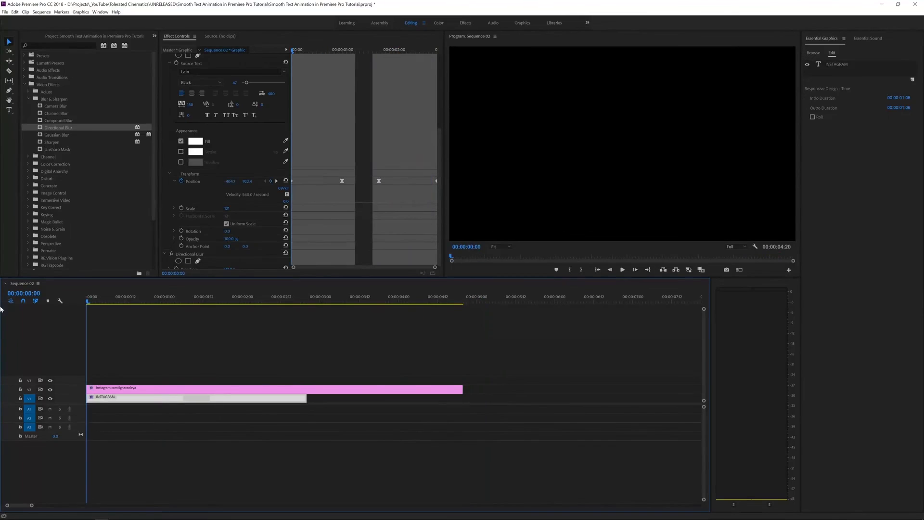
key(space)
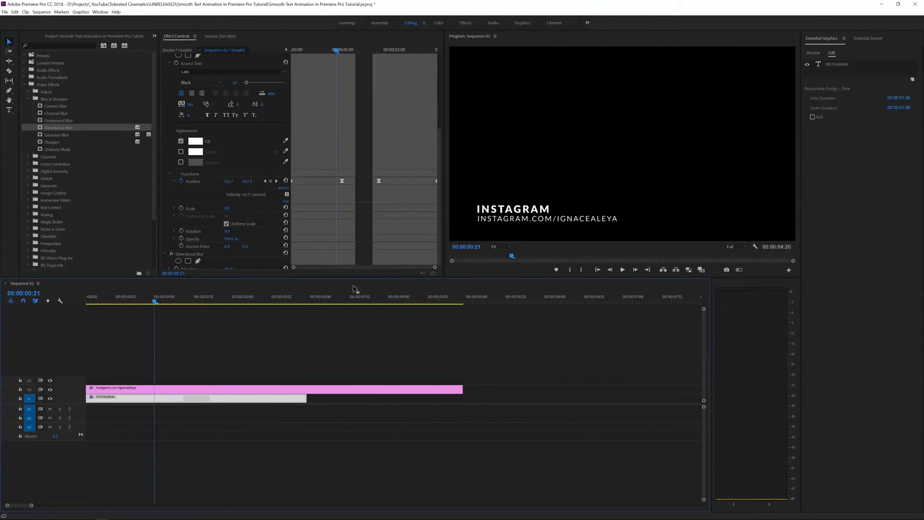
click(293, 383)
key(space)
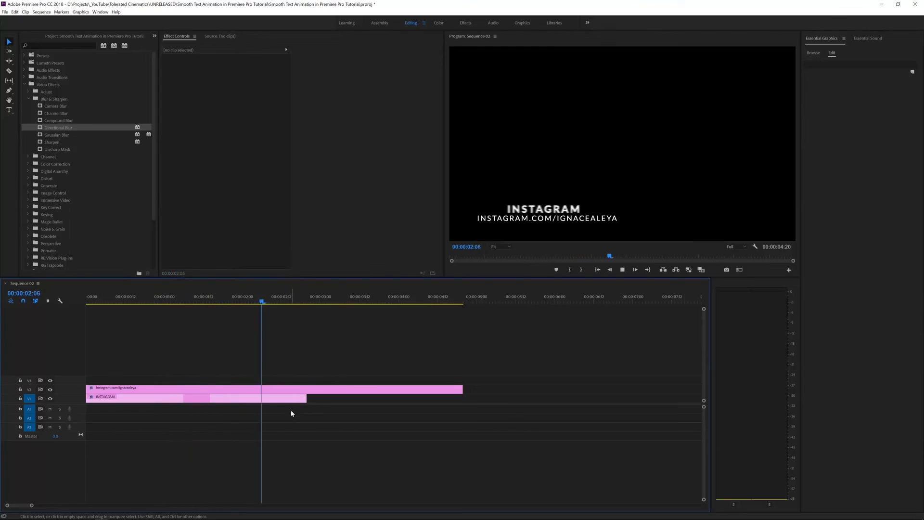
key(space)
drag(264, 301, 6, 329)
key(space)
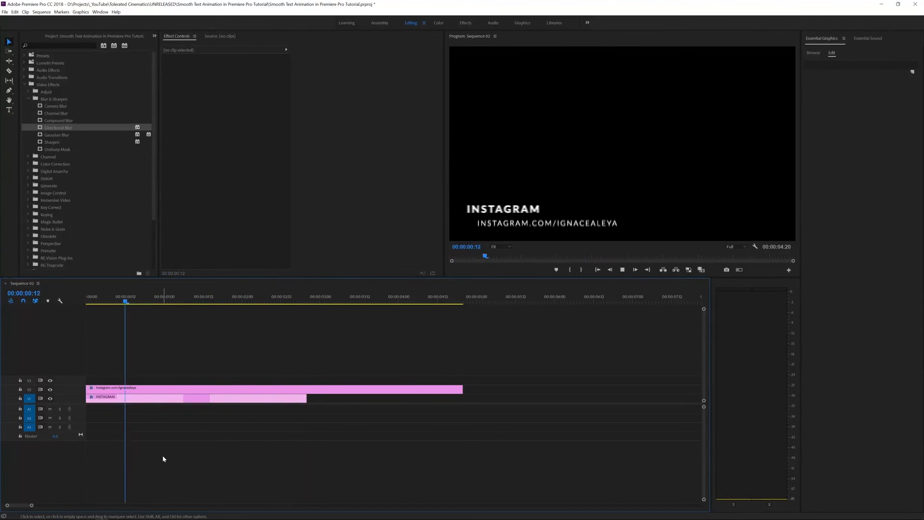